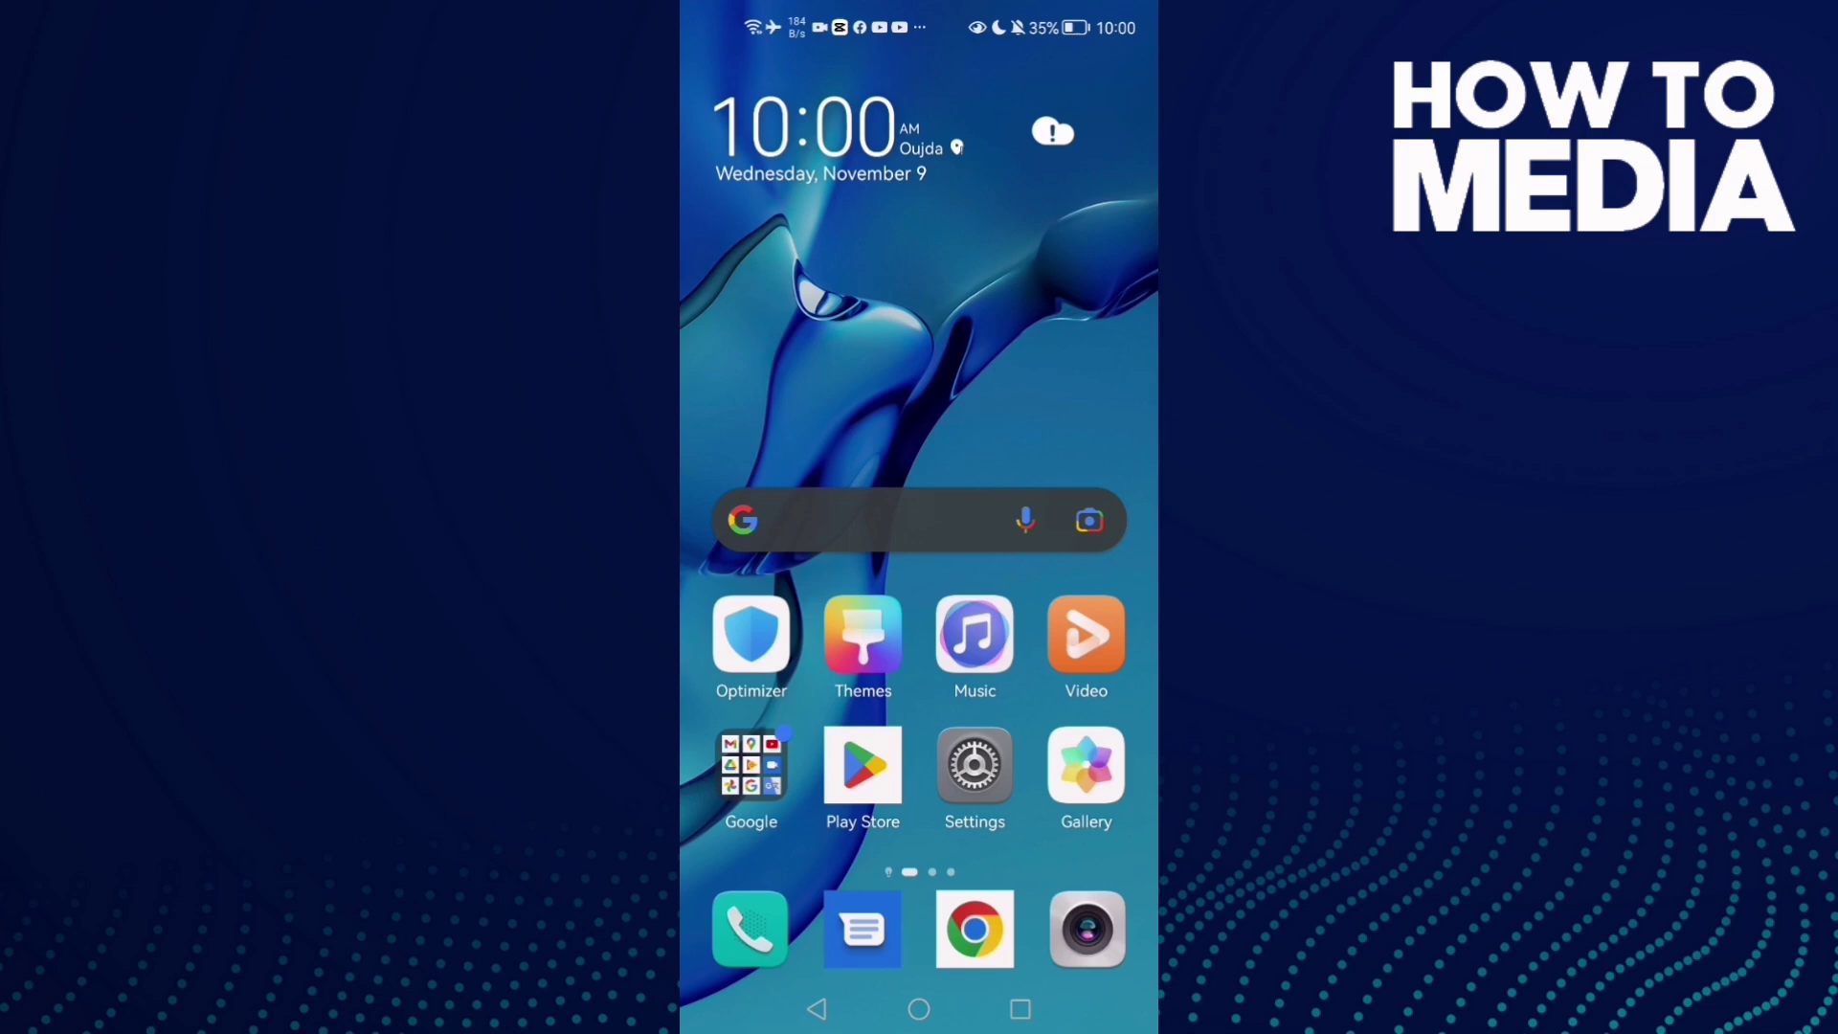
Step: Launch Android Settings from its home screen icon
left_click(973, 765)
scroll(919, 642, "up", 5)
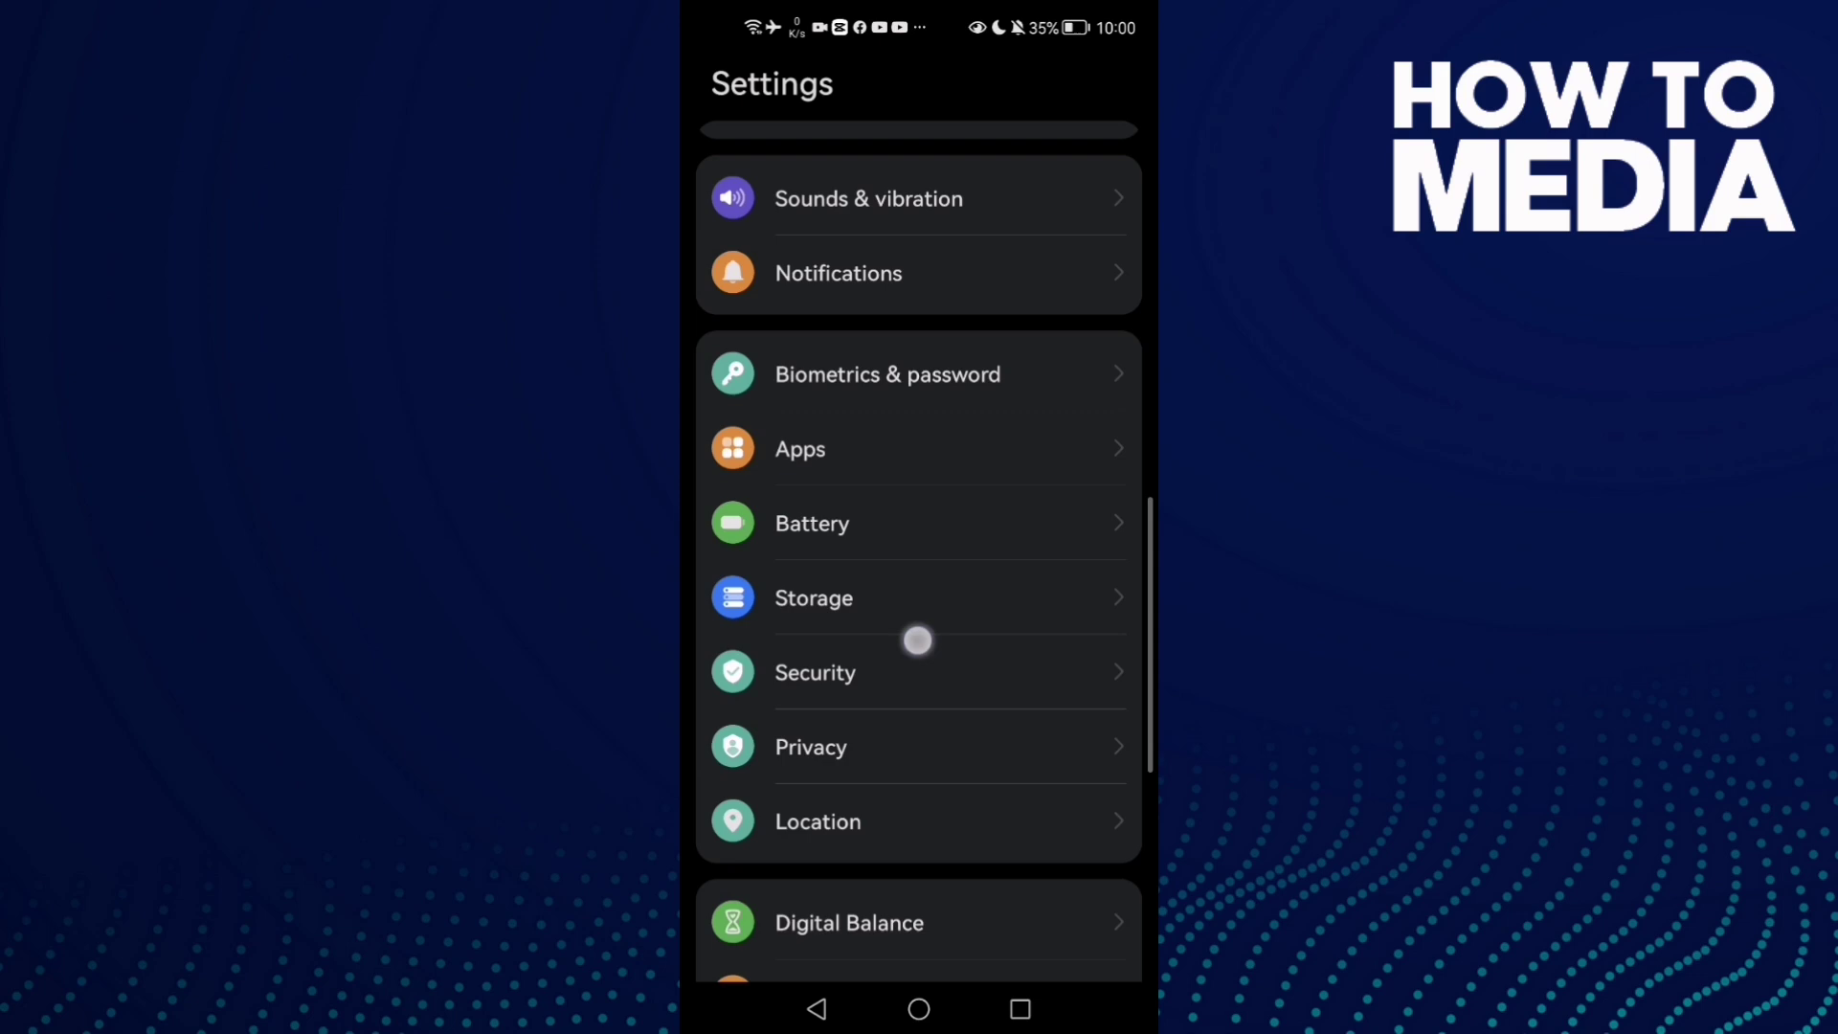
left_click_drag(841, 742, 873, 435)
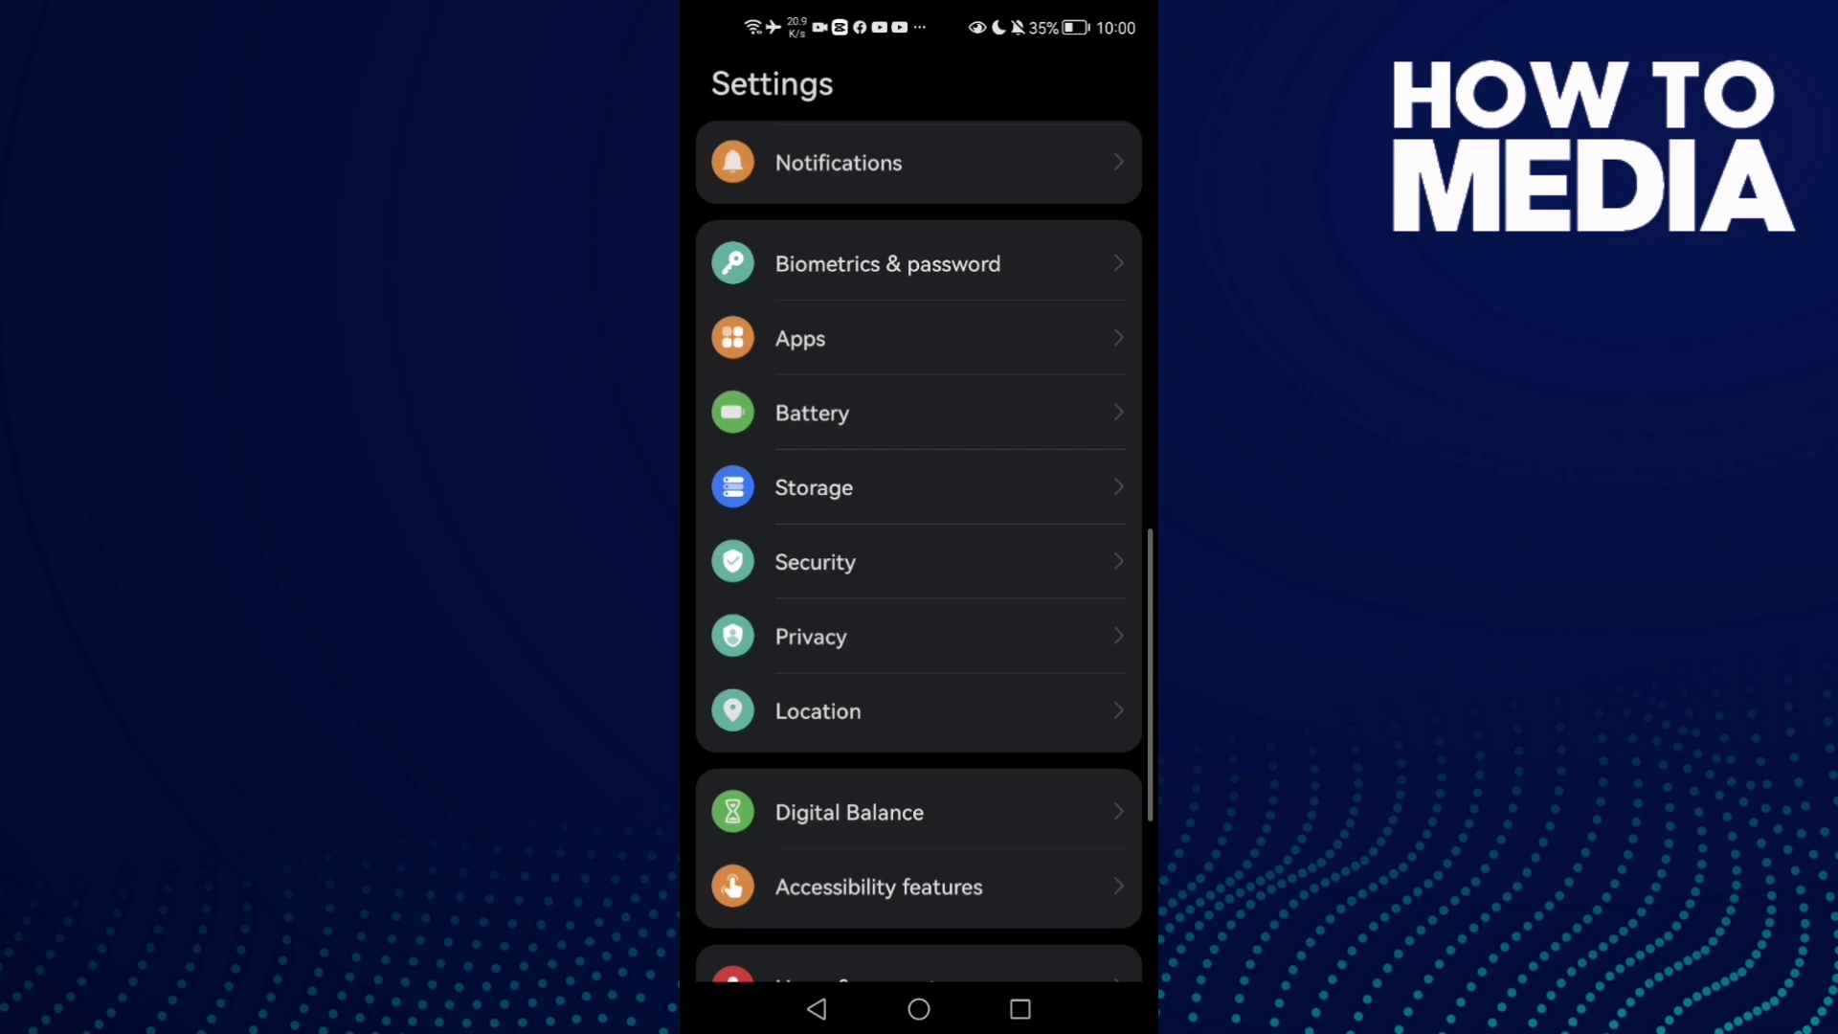
Step: Run a Storage cleanup scan flagging 46 unused apps (6.55 GB), then go home
left_click(832, 485)
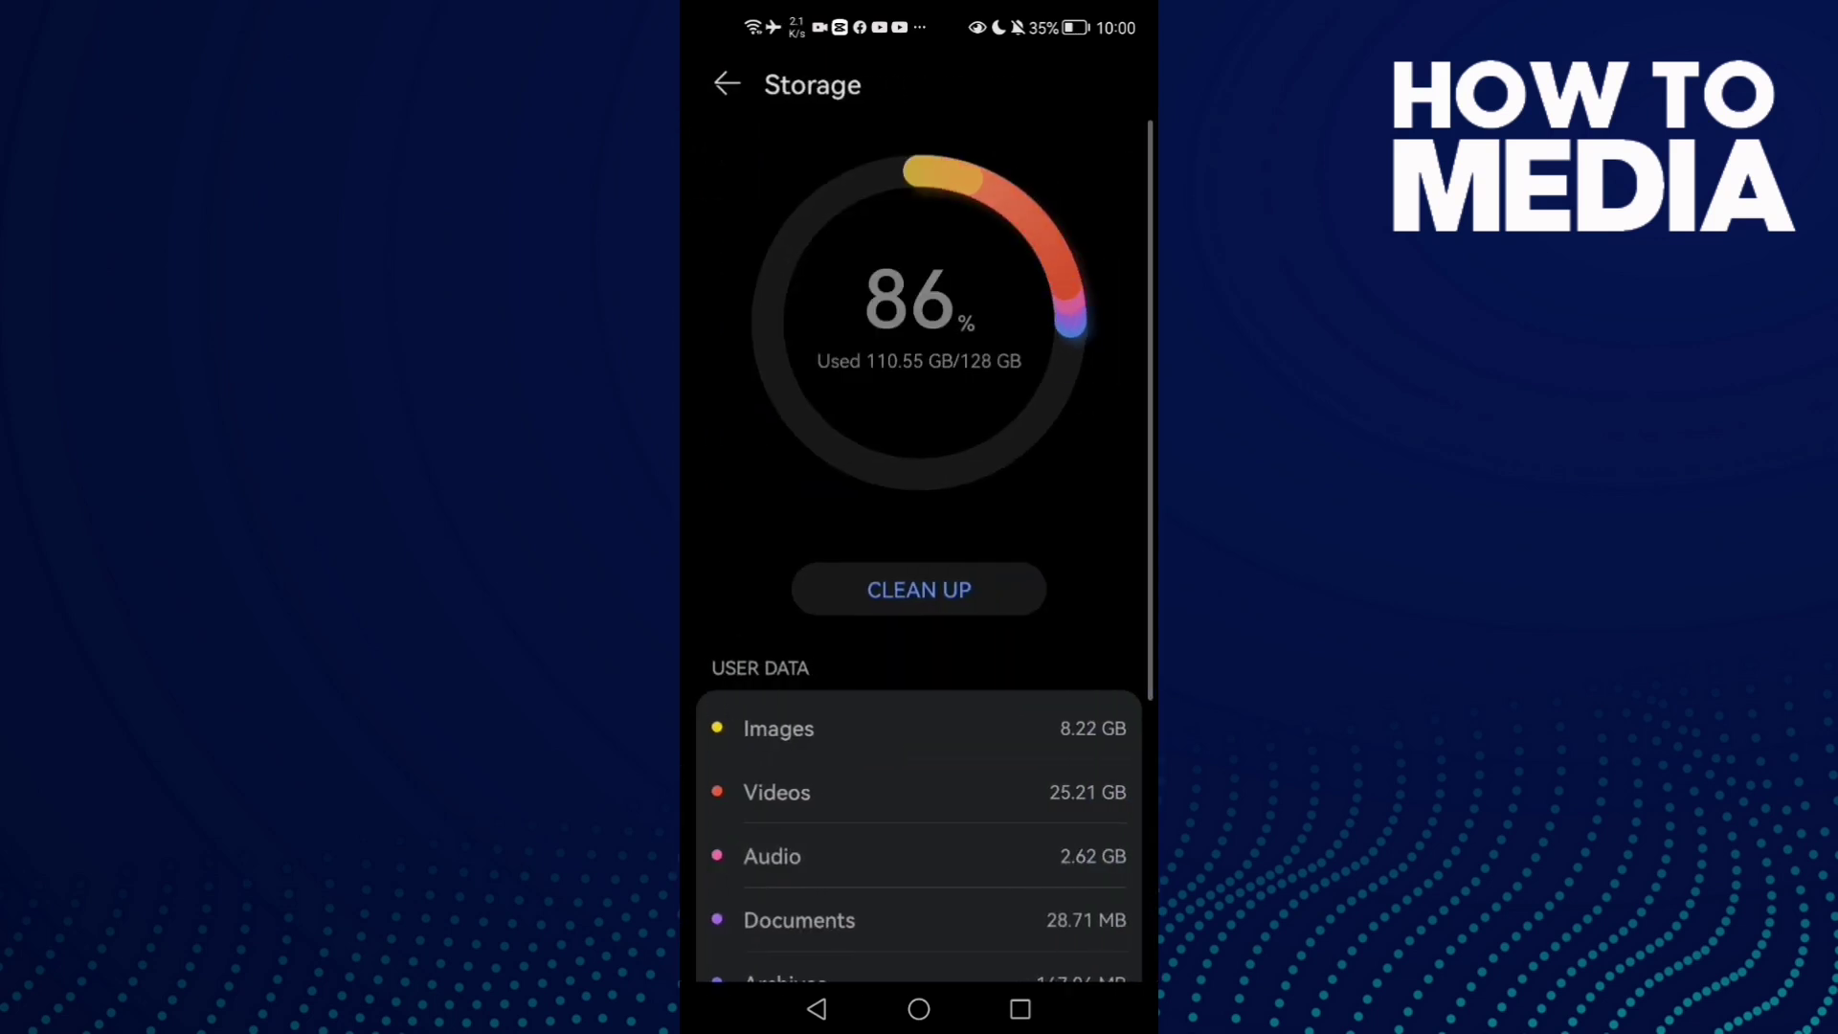
left_click(932, 589)
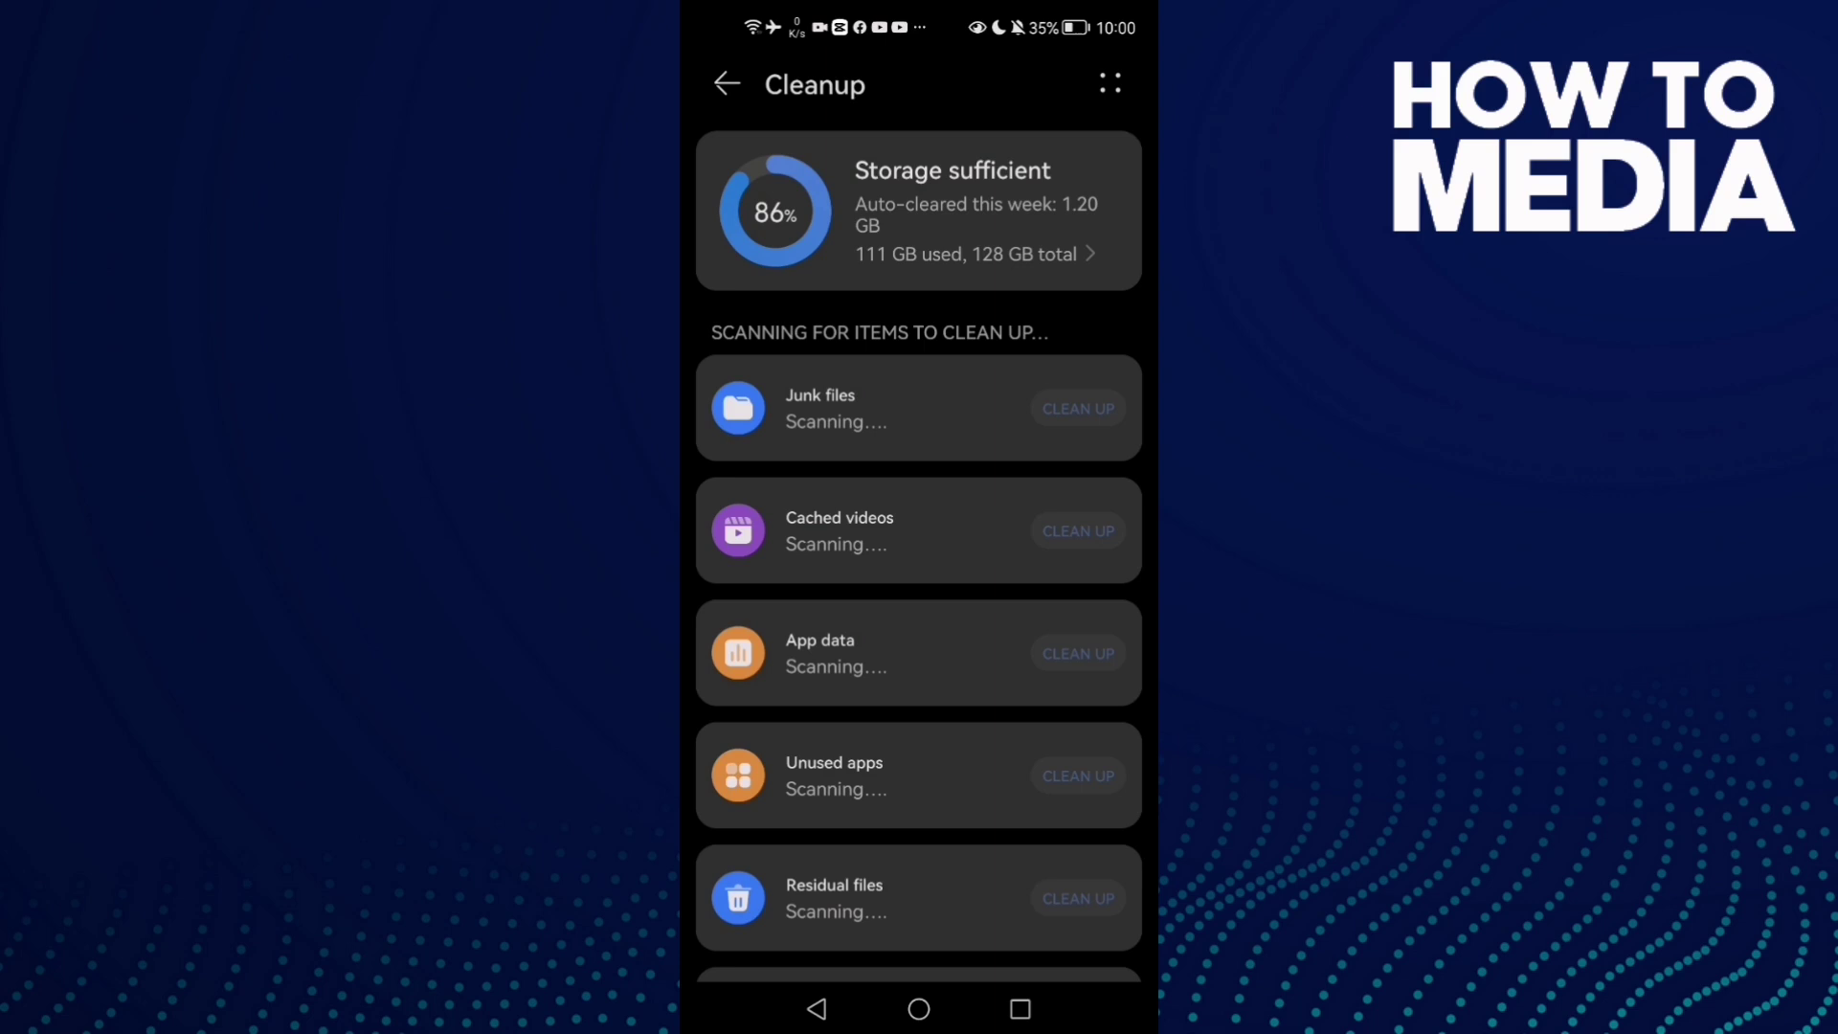
left_click_drag(1005, 775, 1005, 284)
left_click_drag(910, 331, 911, 818)
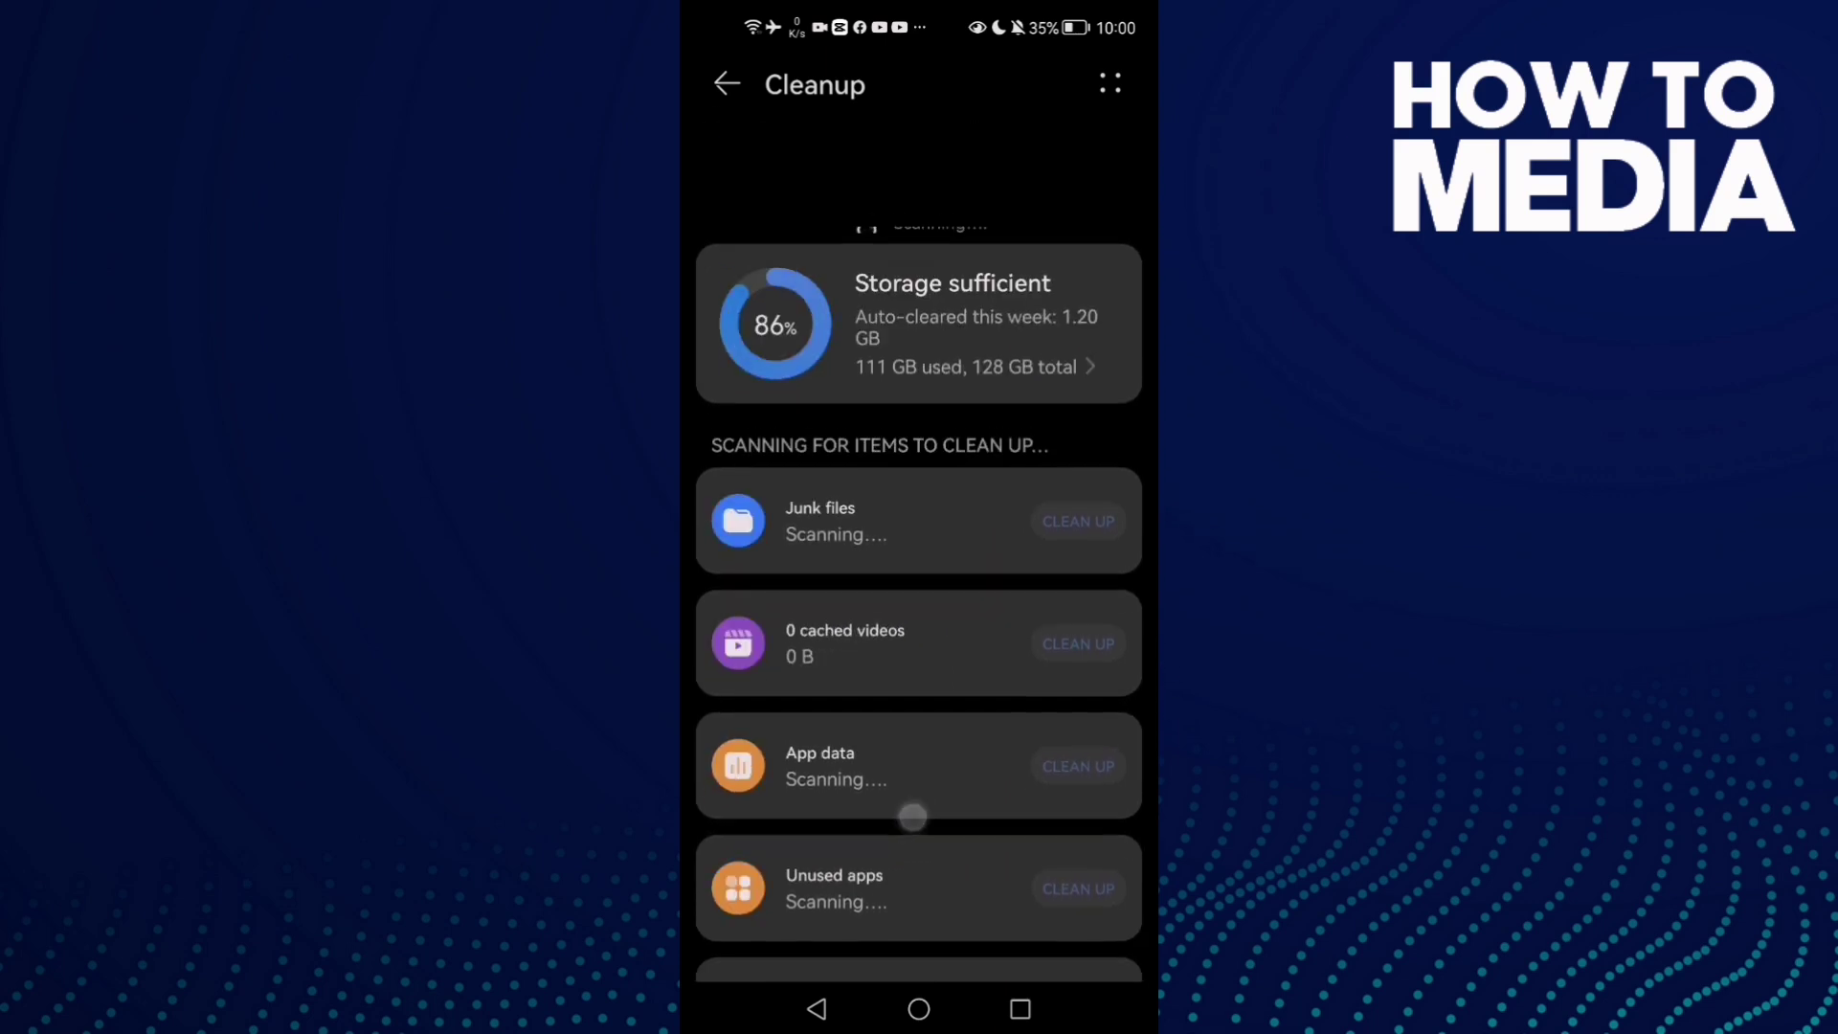
mouse_move(939, 715)
left_mouse_down()
mouse_move(940, 596)
mouse_move(940, 653)
left_mouse_up()
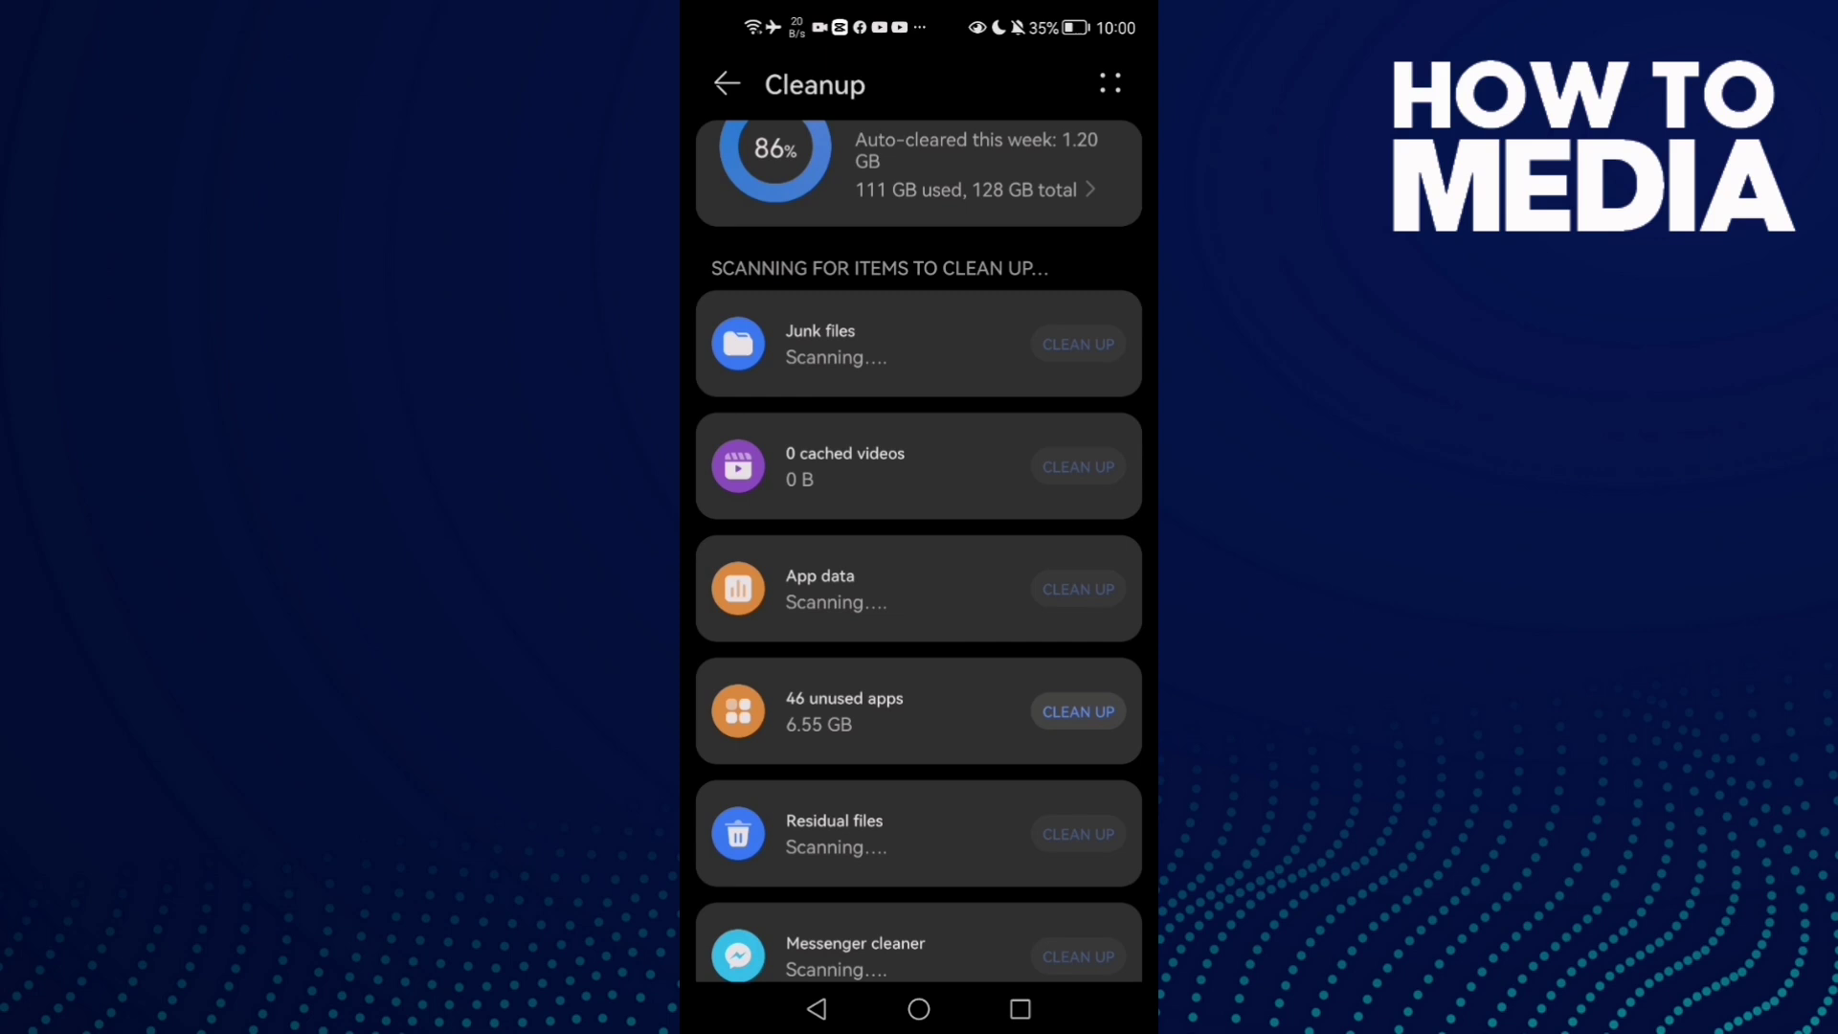
mouse_move(906, 424)
left_mouse_down()
mouse_move(907, 328)
mouse_move(948, 307)
left_mouse_up()
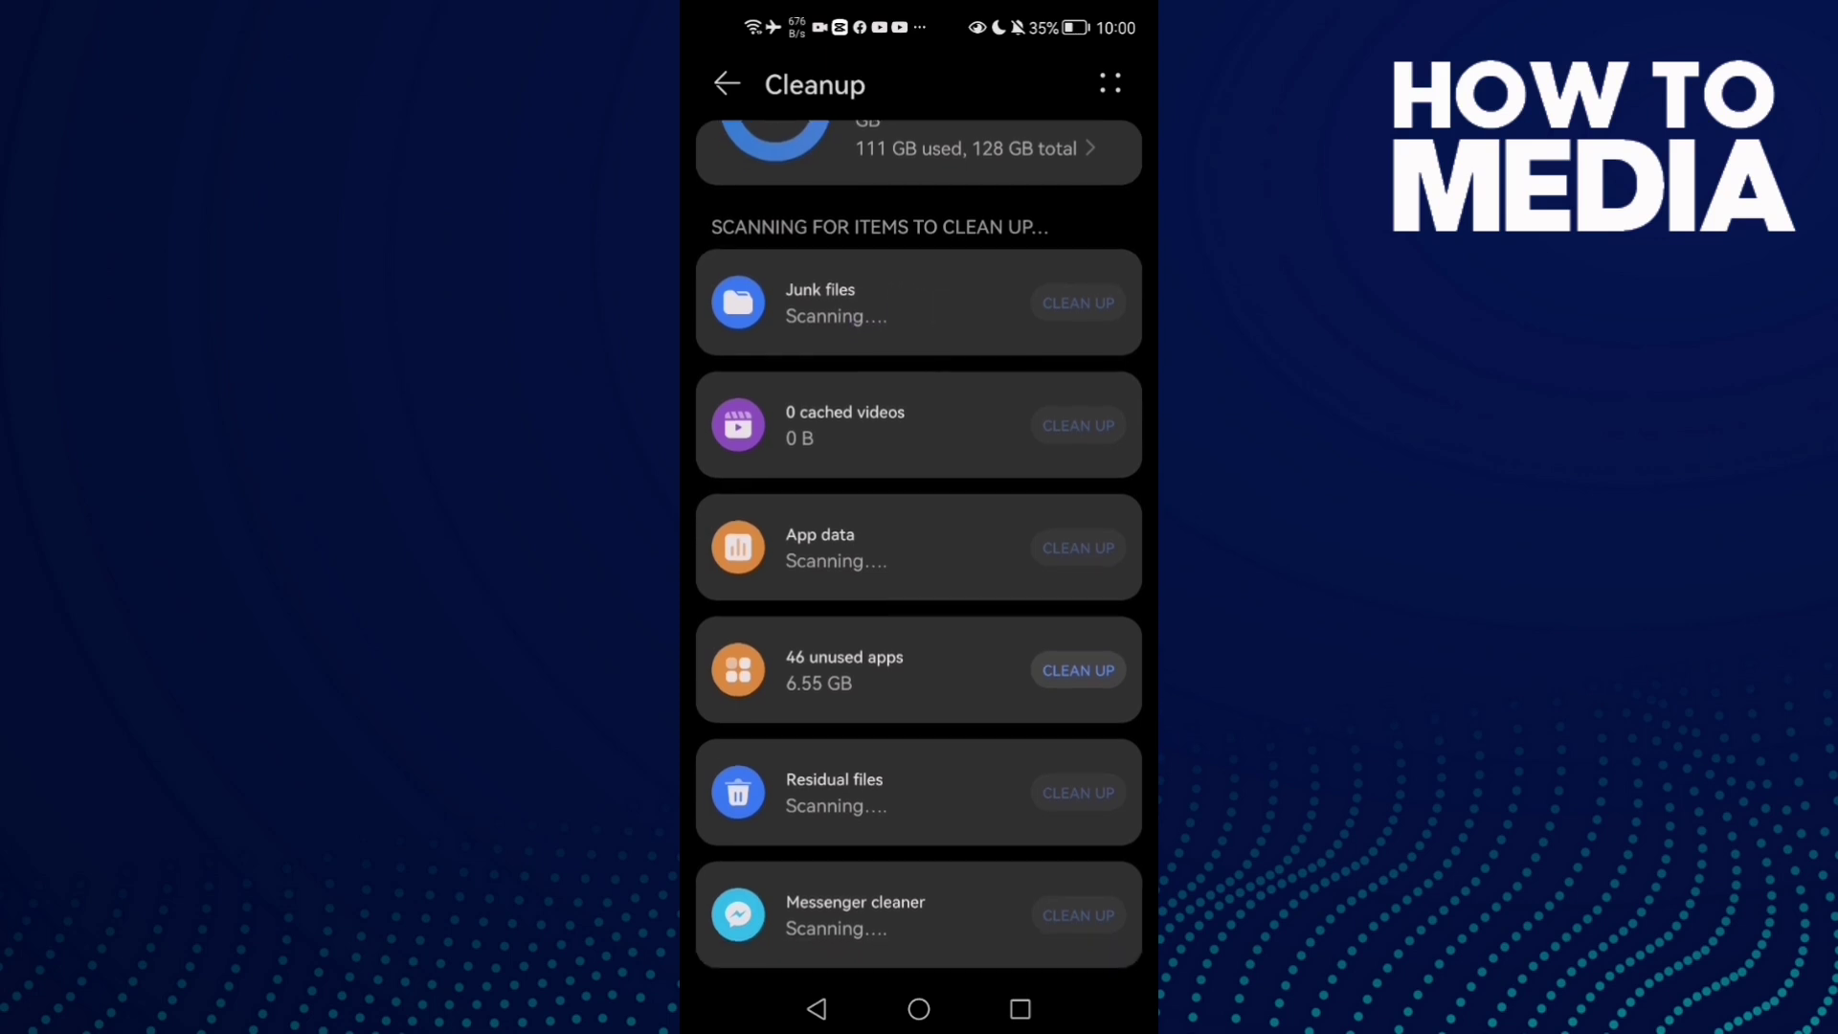
left_click(919, 1009)
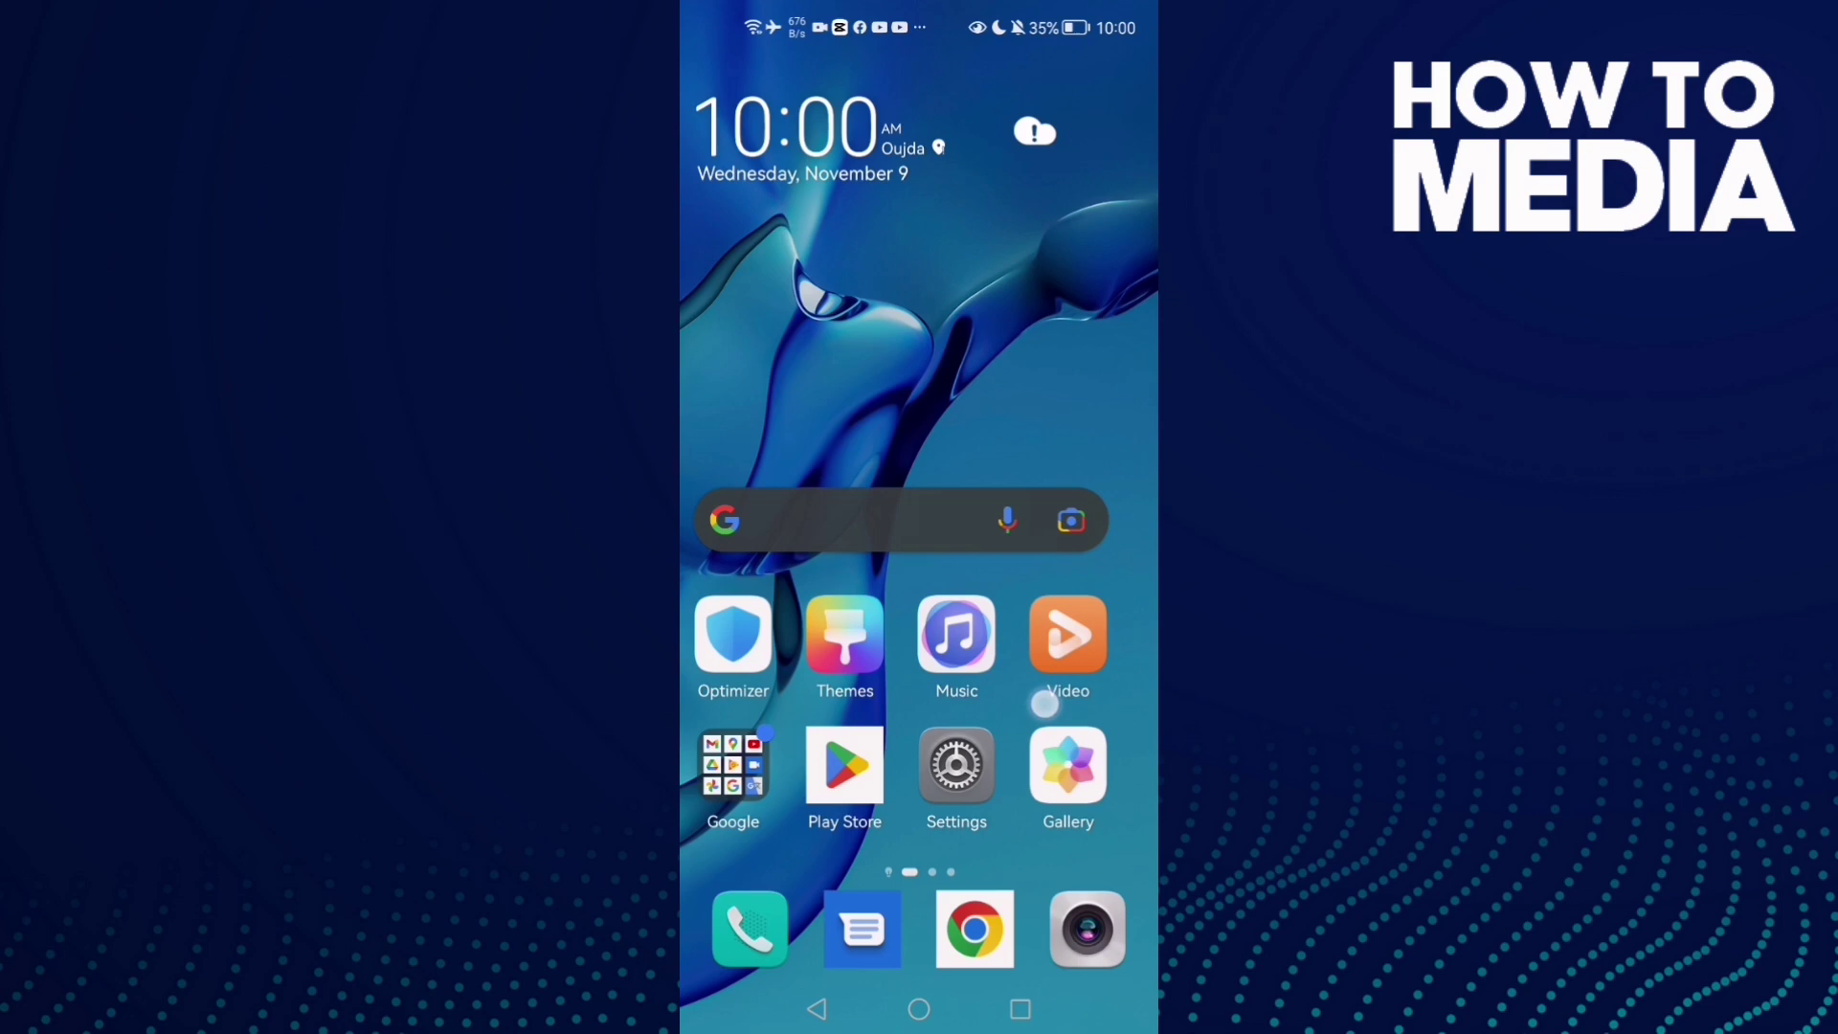
Step: Search Apps for 'lite' and open Facebook Lite's App info page (15.56 MB)
left_click(975, 766)
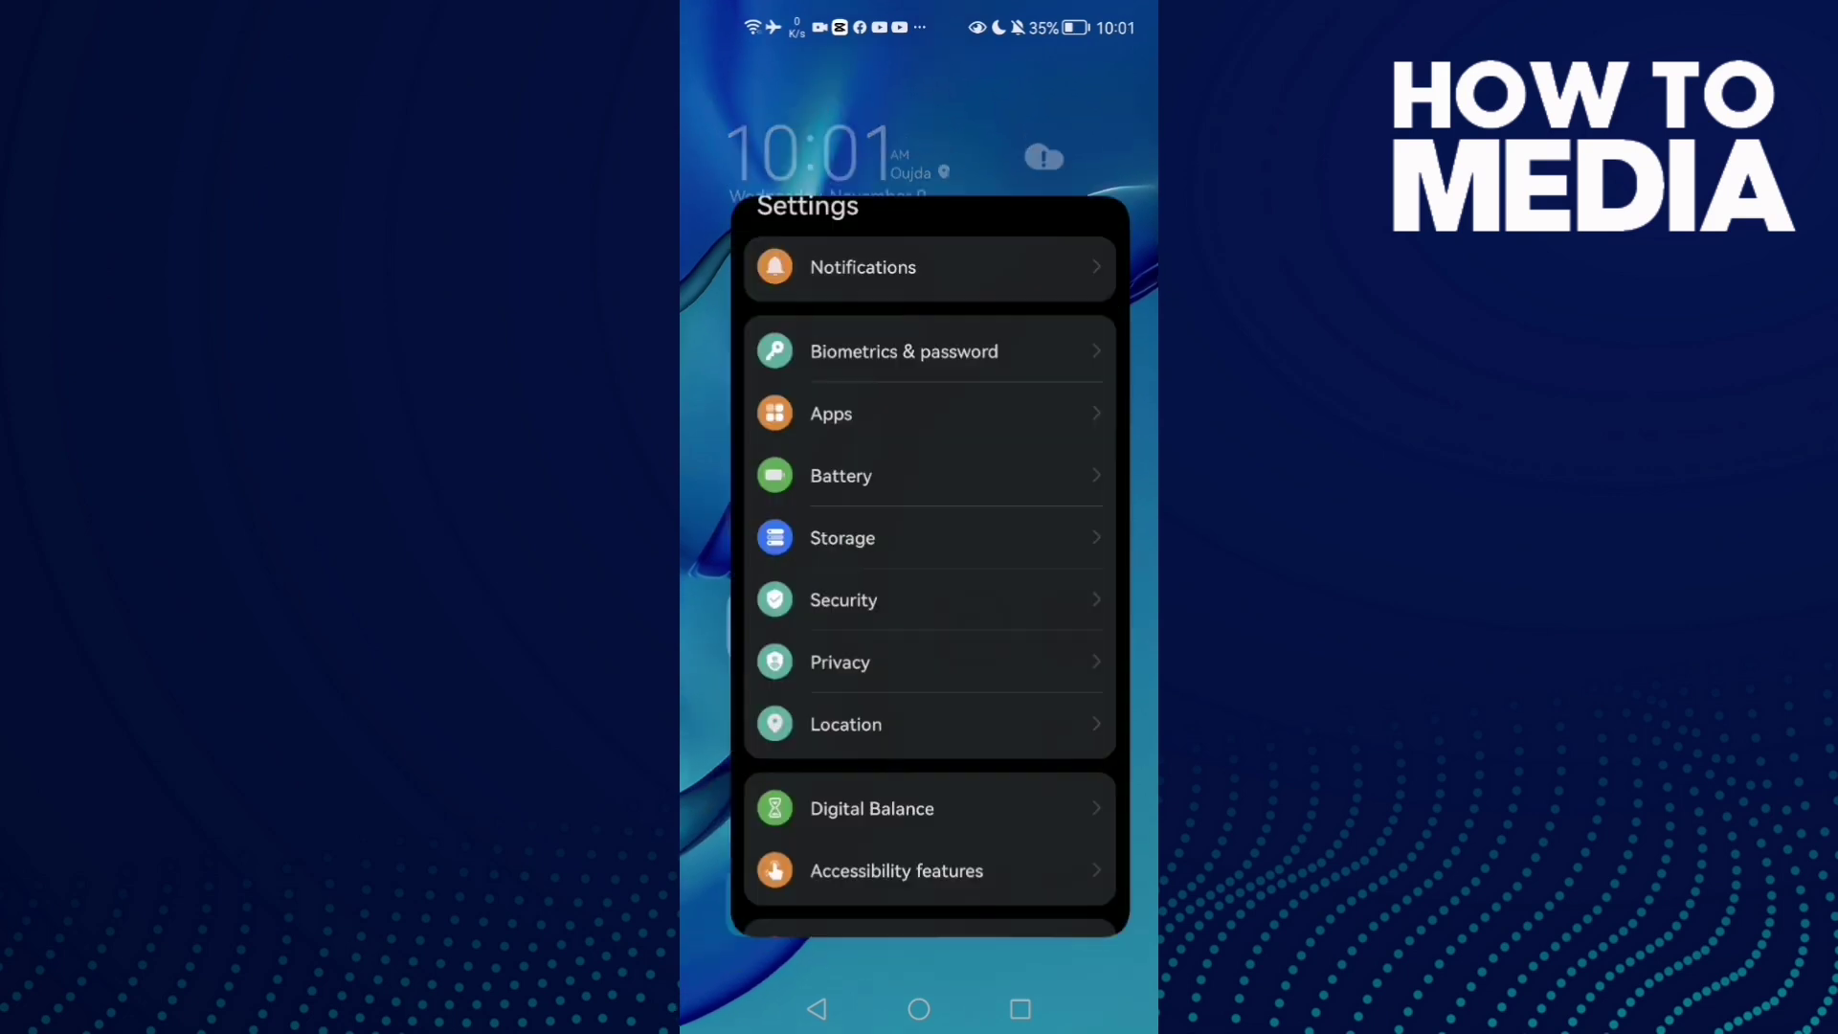
left_click(969, 319)
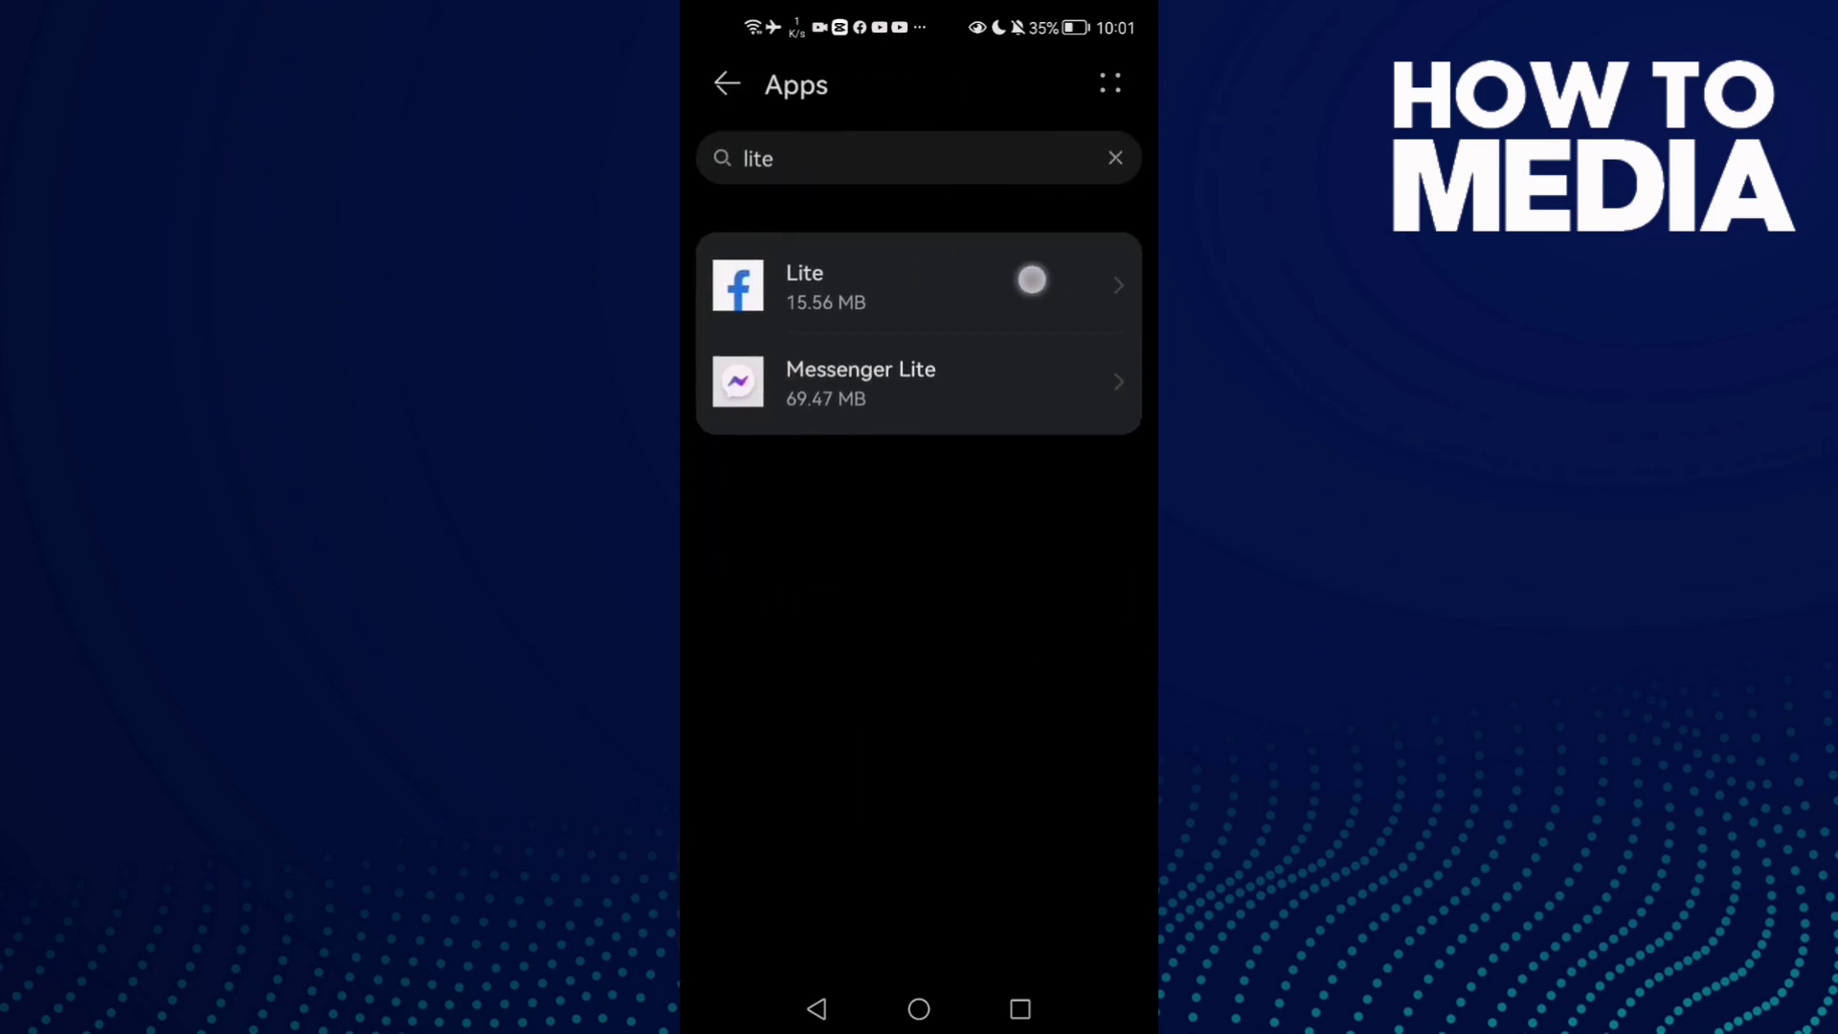
left_click(948, 167)
type("li")
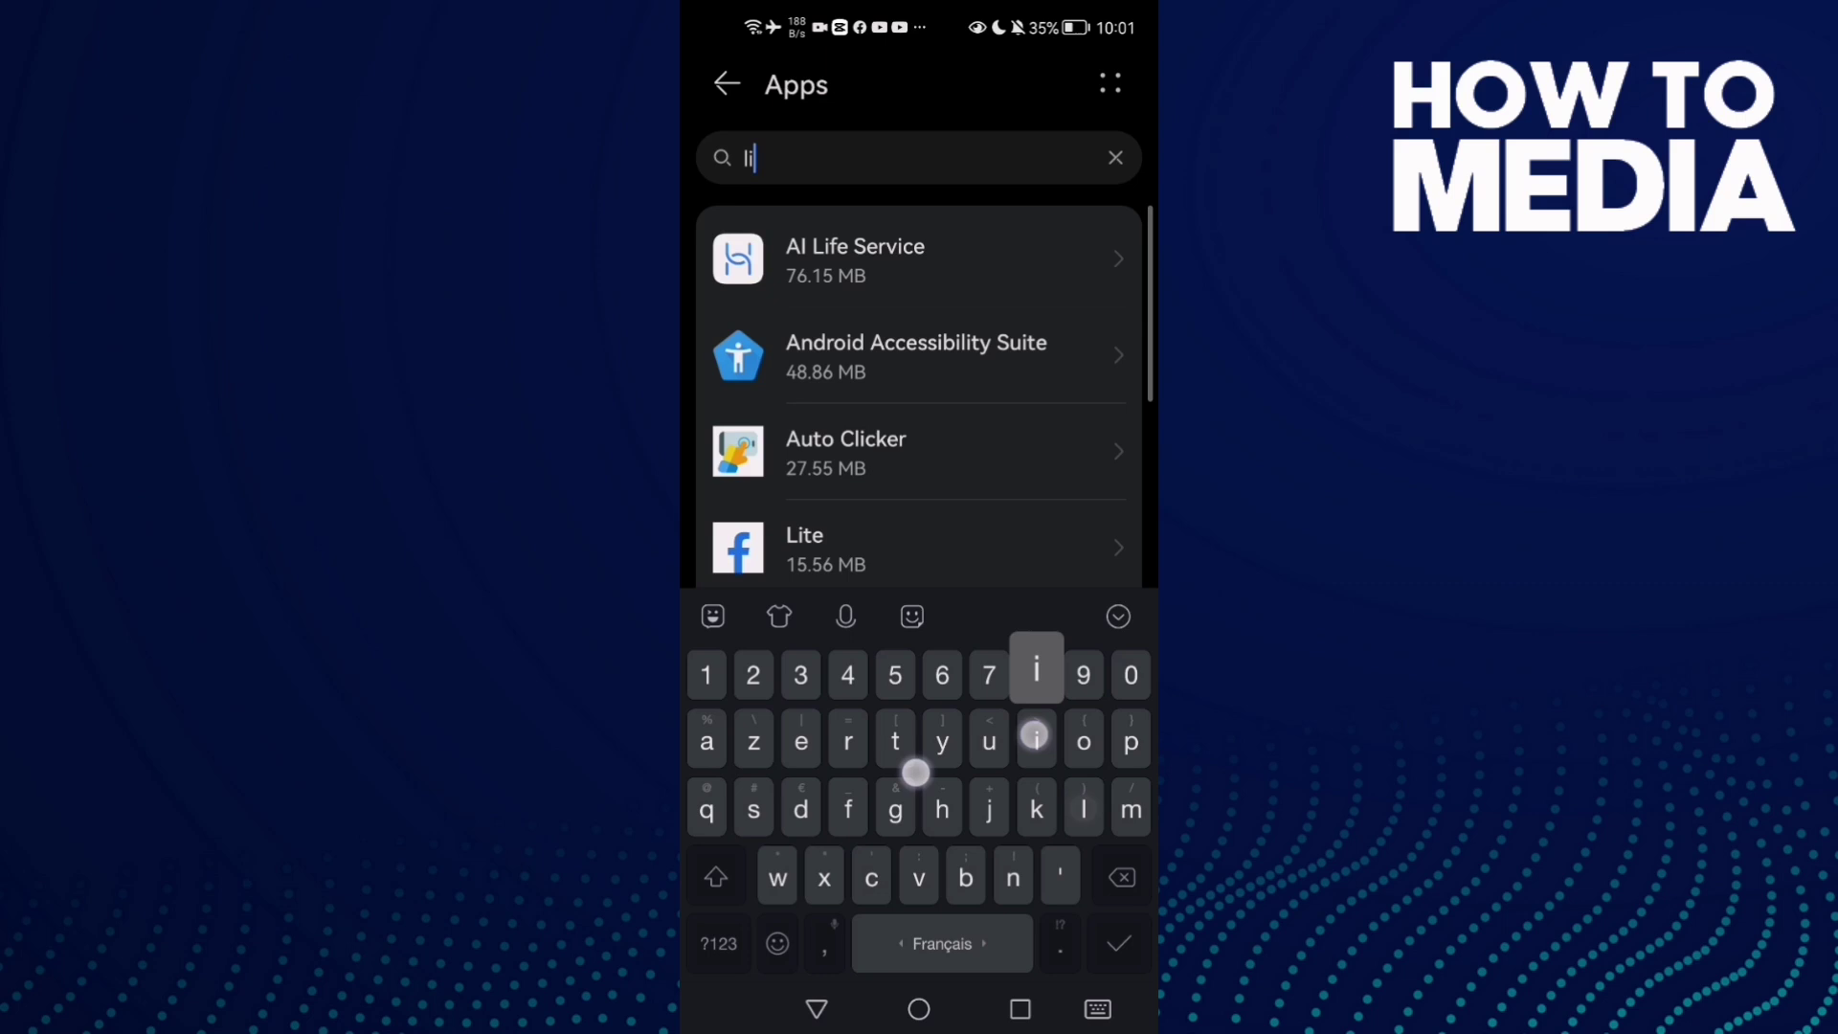
type("te")
left_click(920, 271)
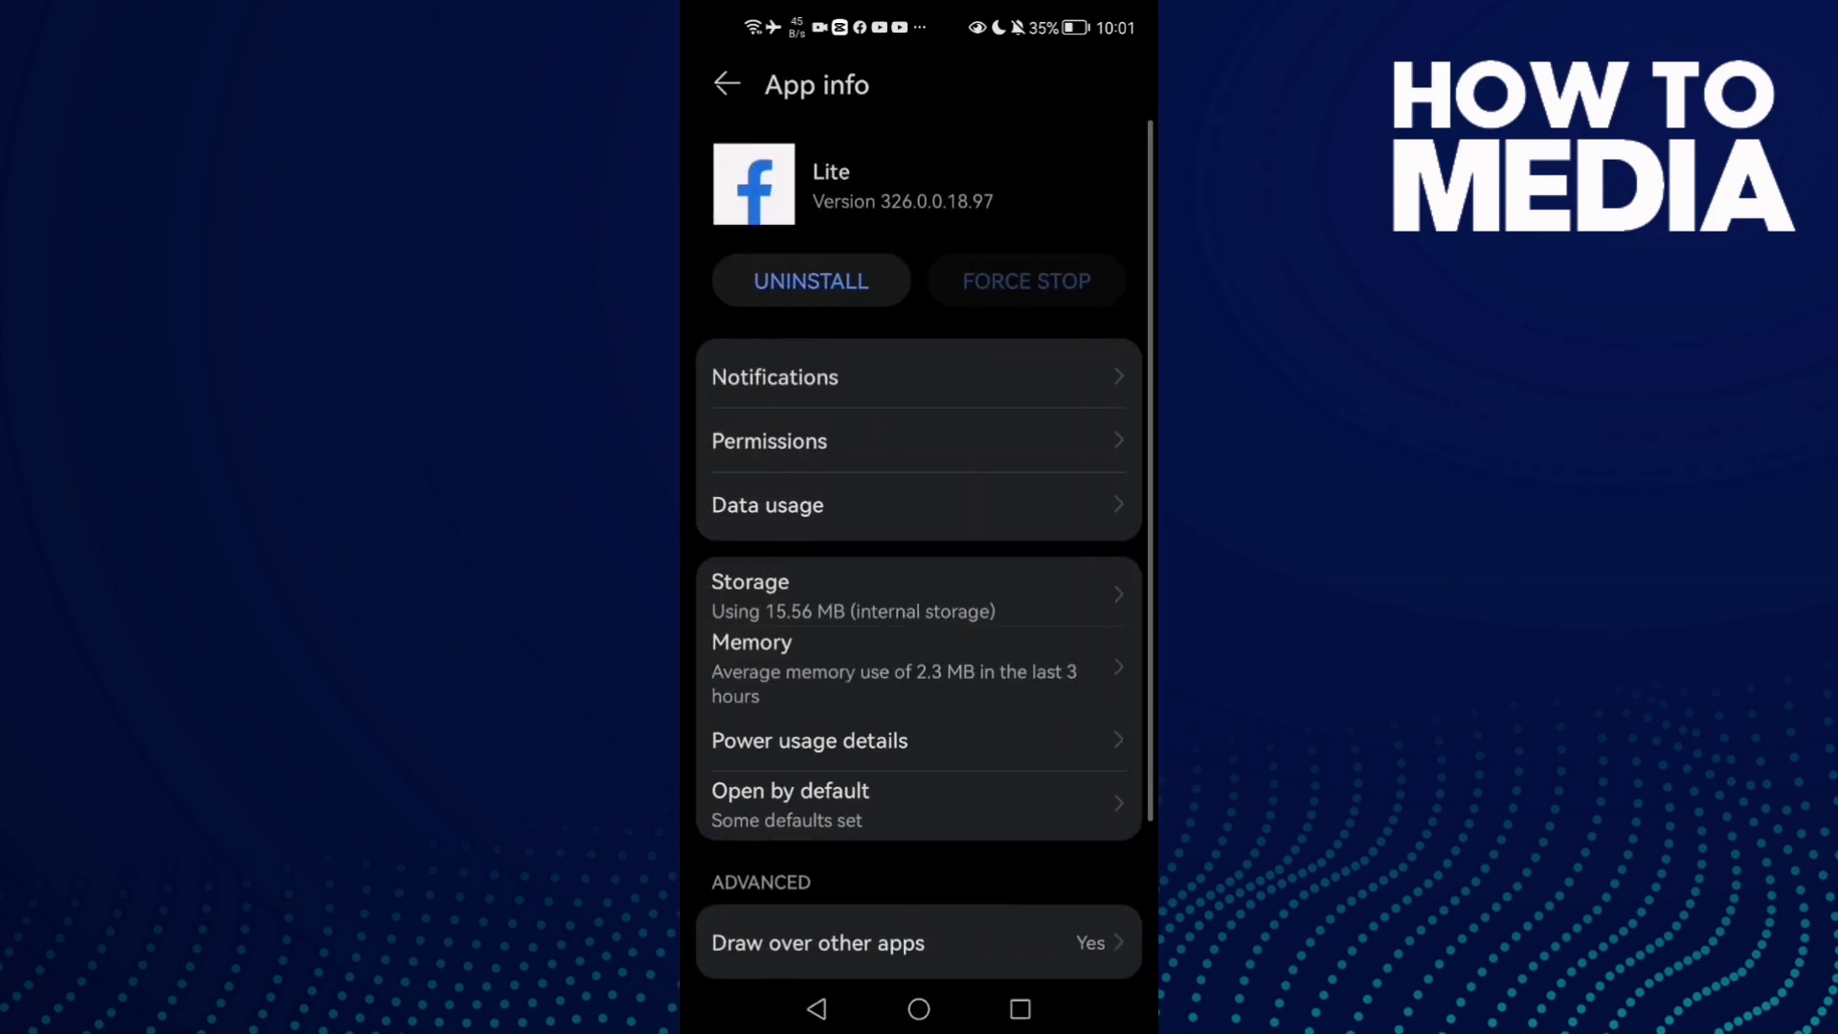
scroll(972, 677, "down", 3)
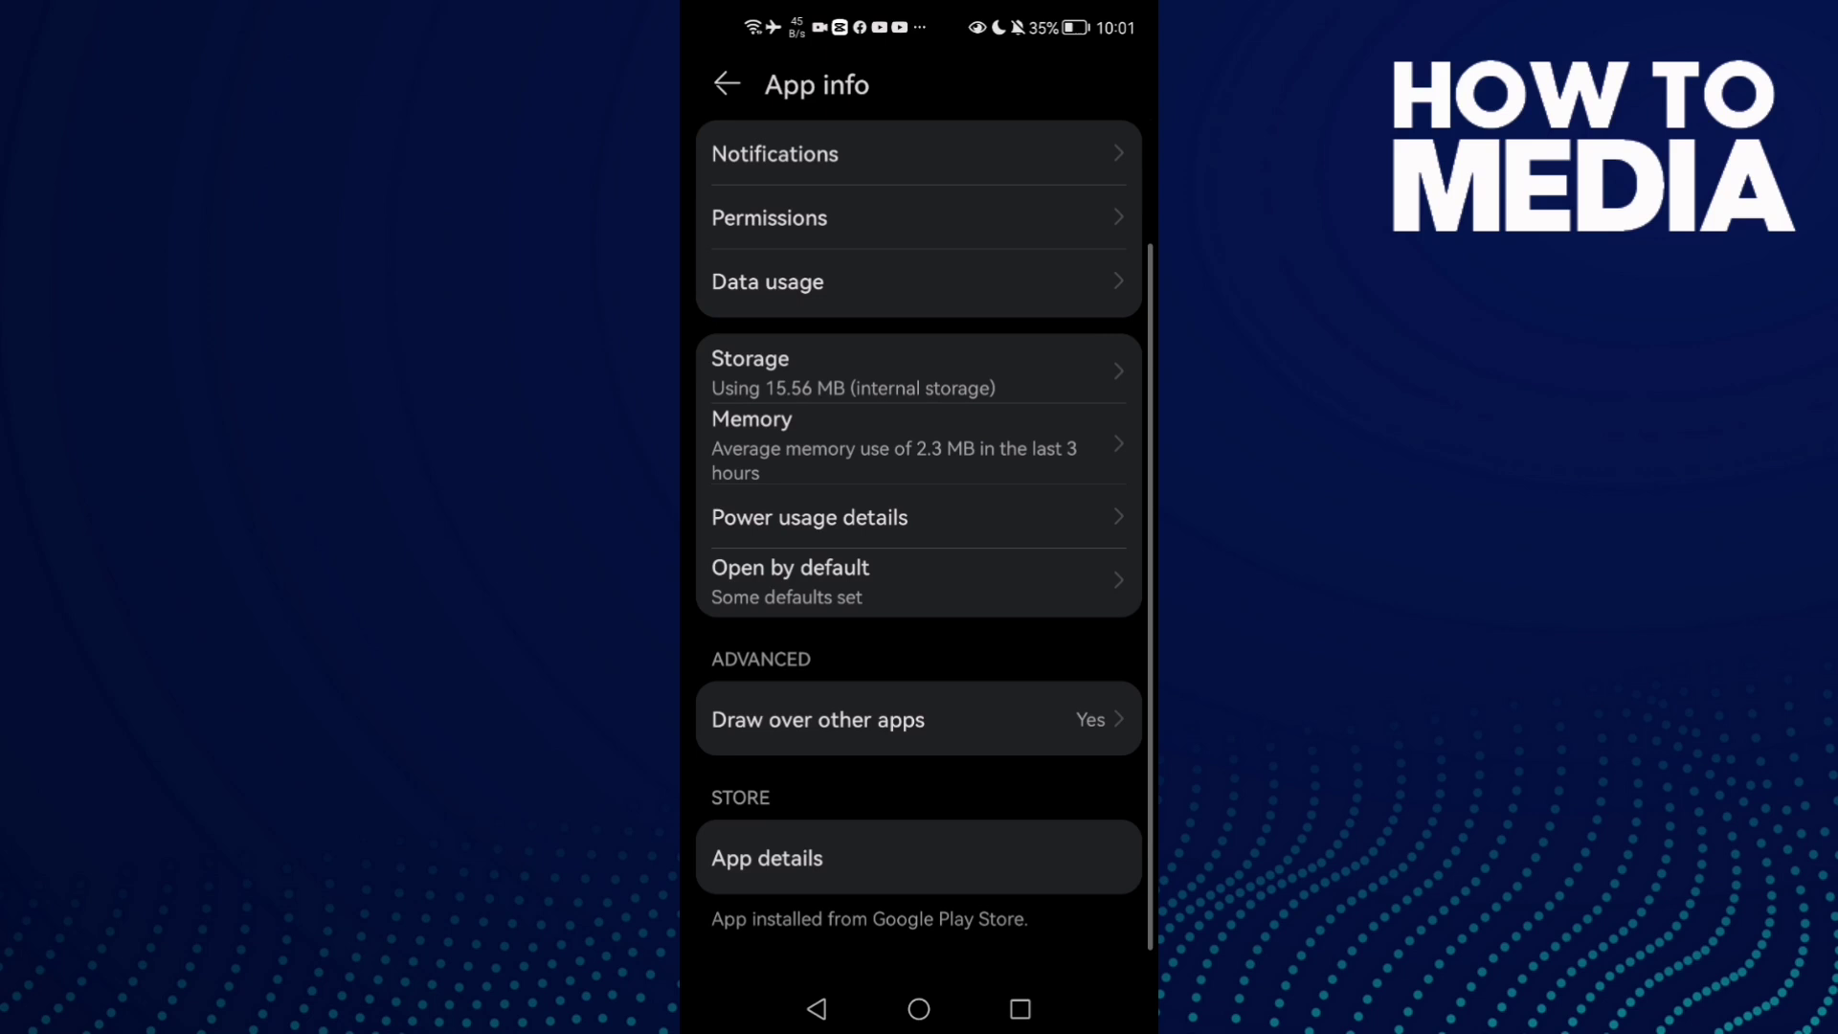
Step: Clear Facebook Lite's 1.27 MB cache from its Storage page
left_click(920, 374)
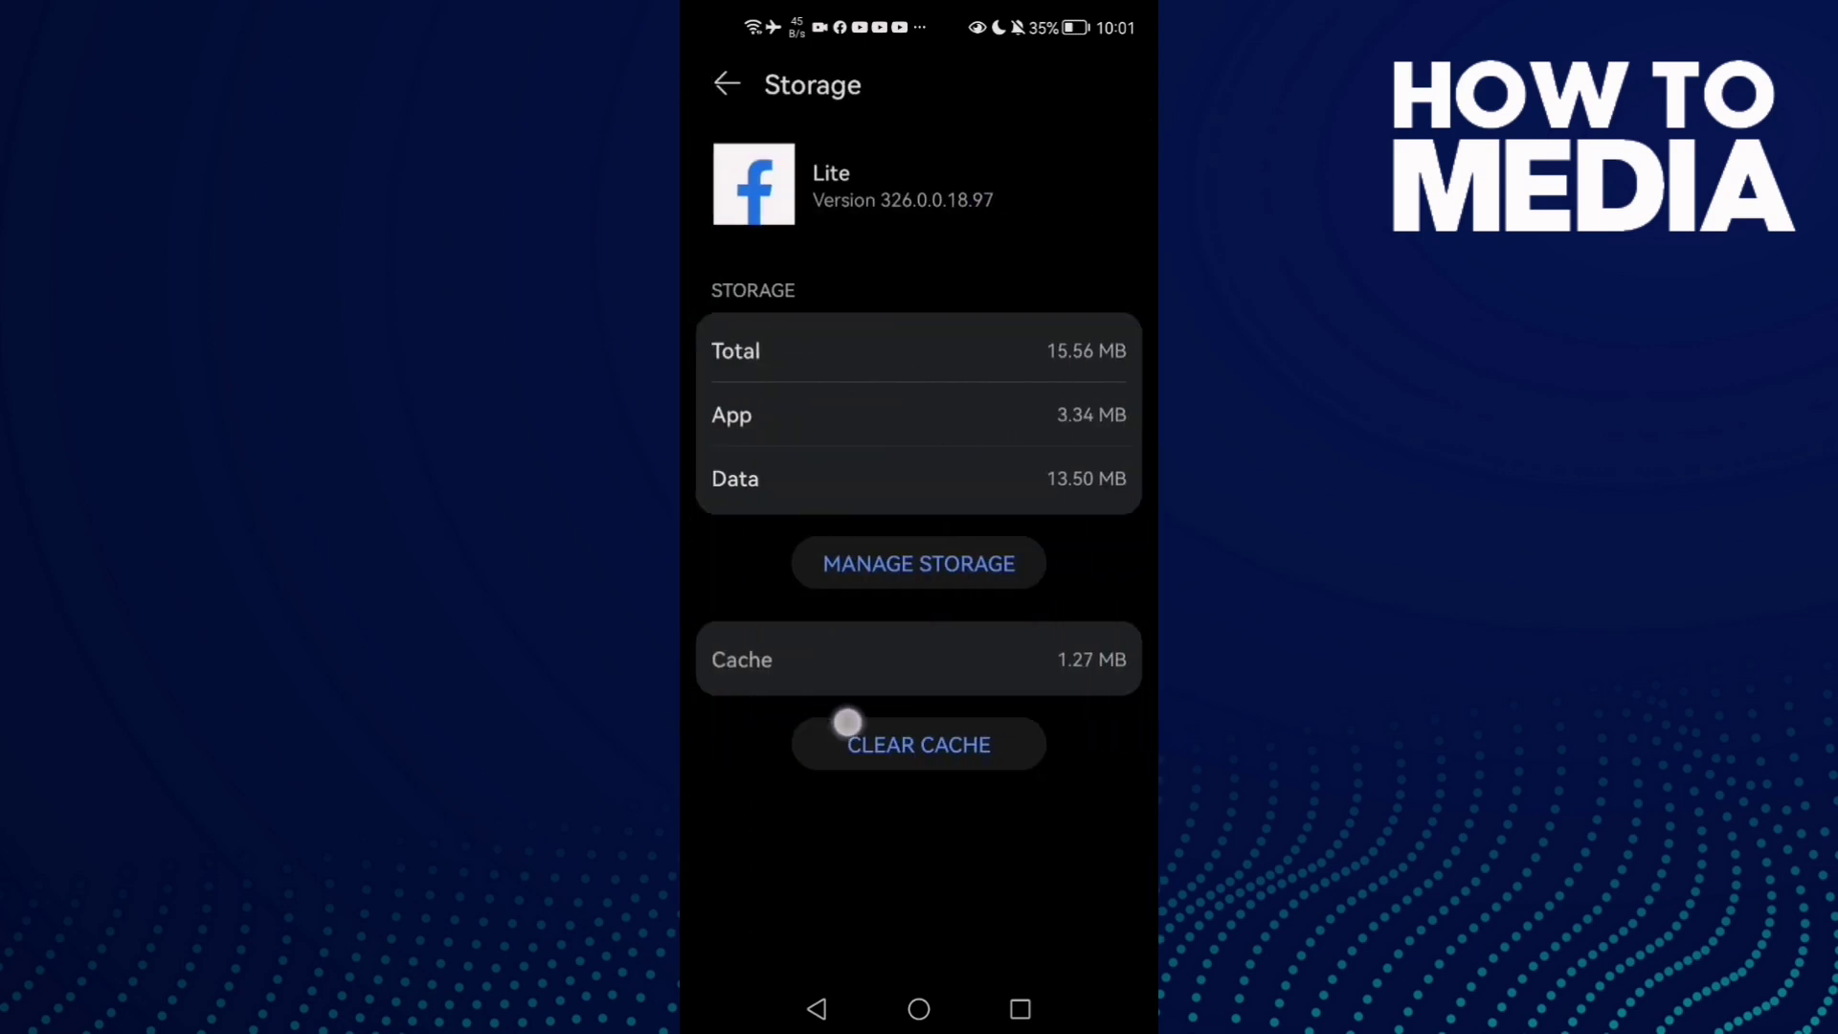
left_click(949, 744)
left_click(815, 1009)
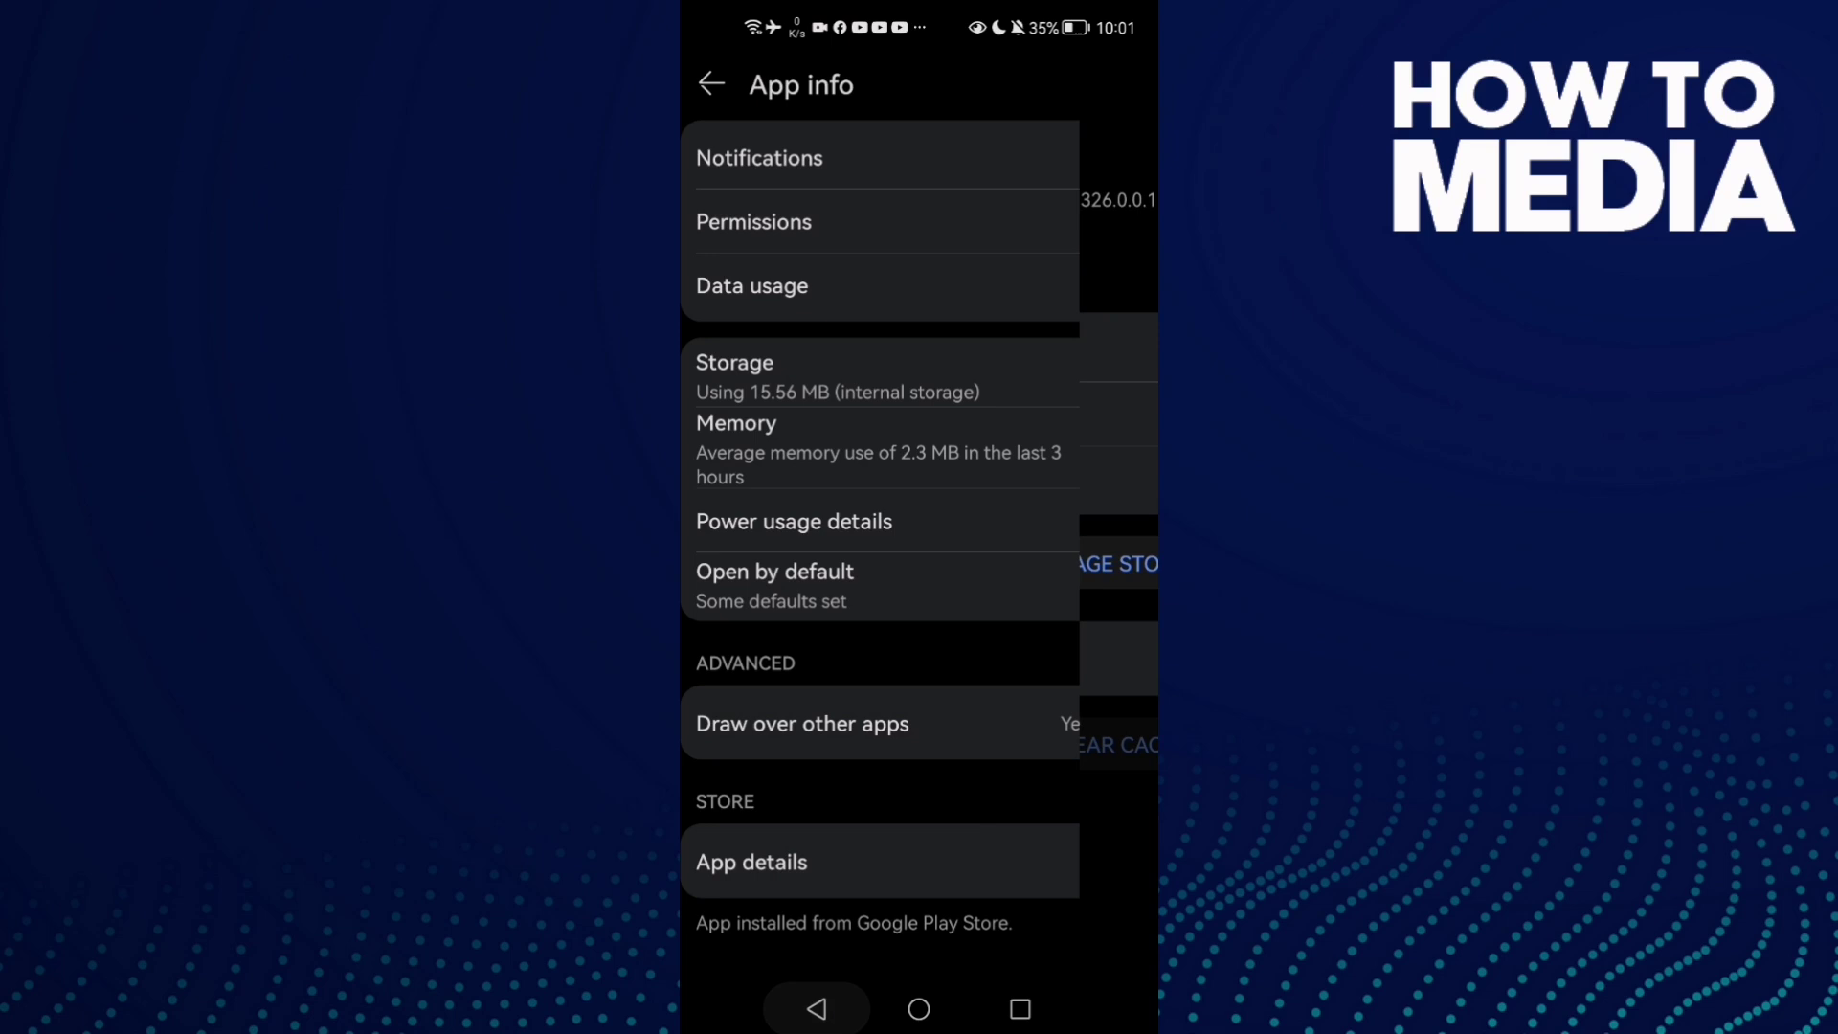
scroll(895, 738, "up", 3)
Step: Review Facebook Lite's permissions, then return to the home screen
left_click_drag(1011, 270, 1051, 273)
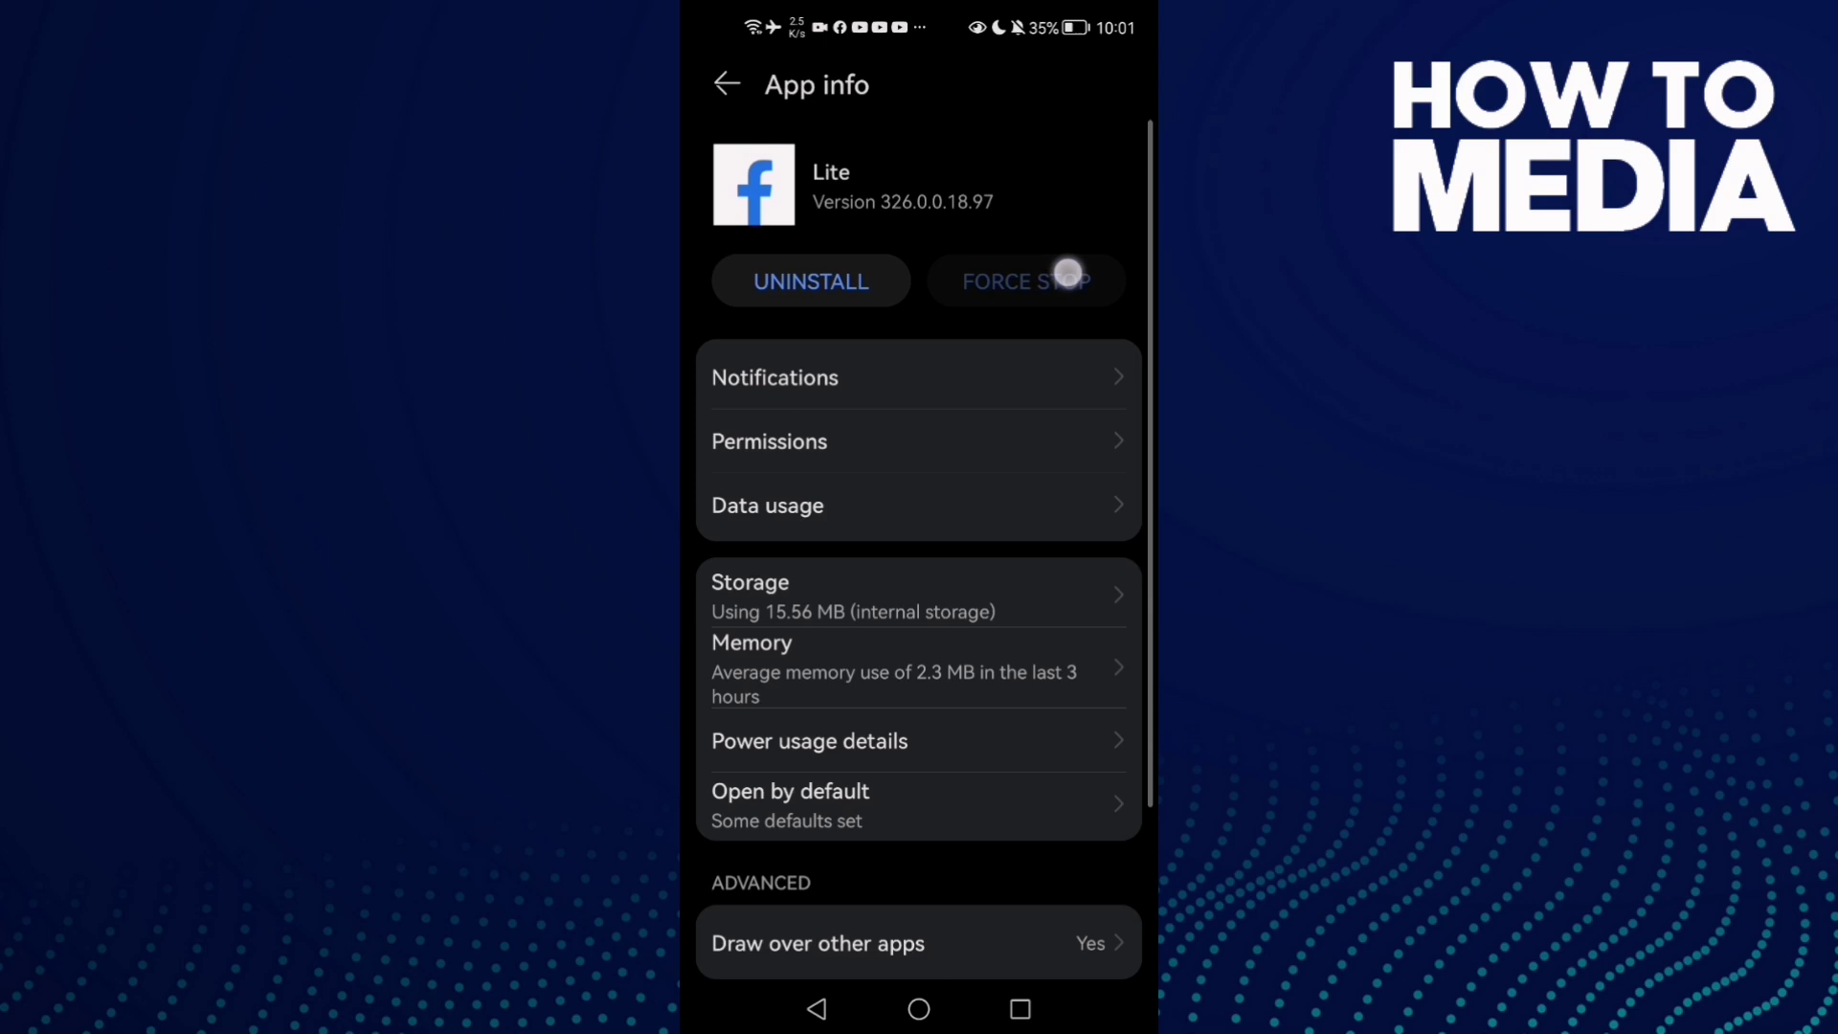
left_click(856, 448)
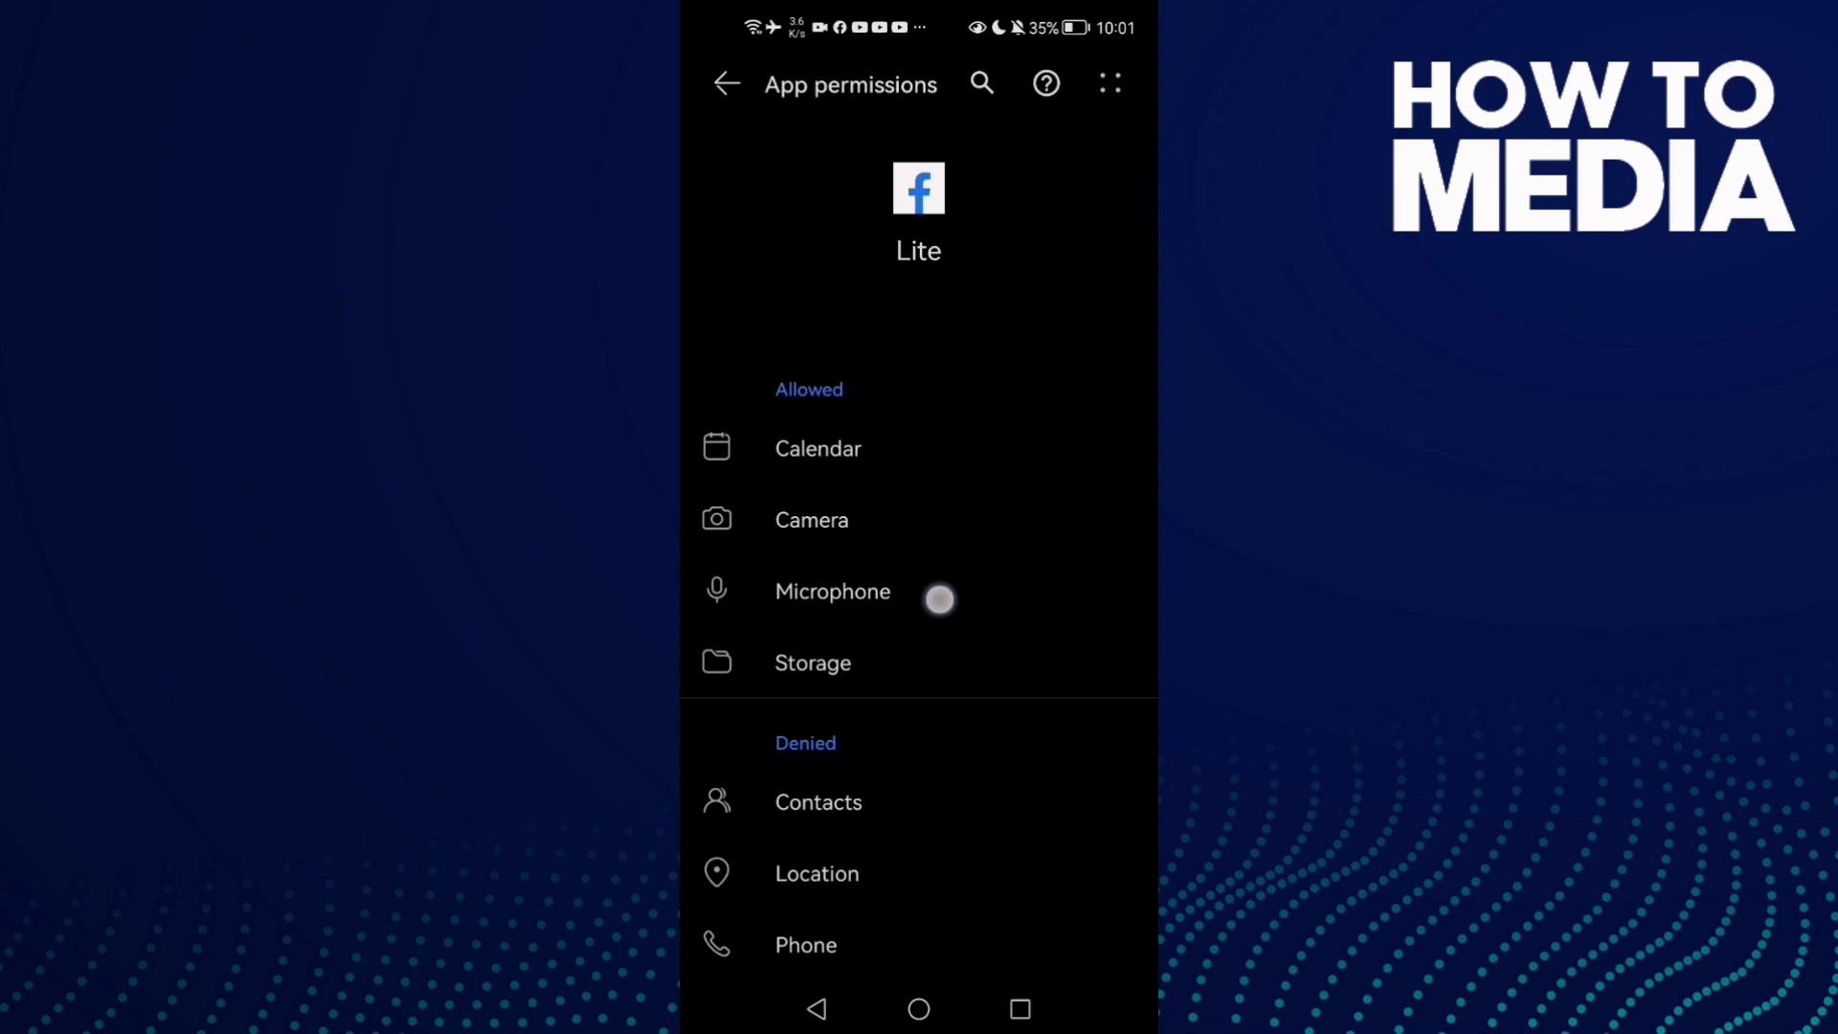
left_click(919, 1012)
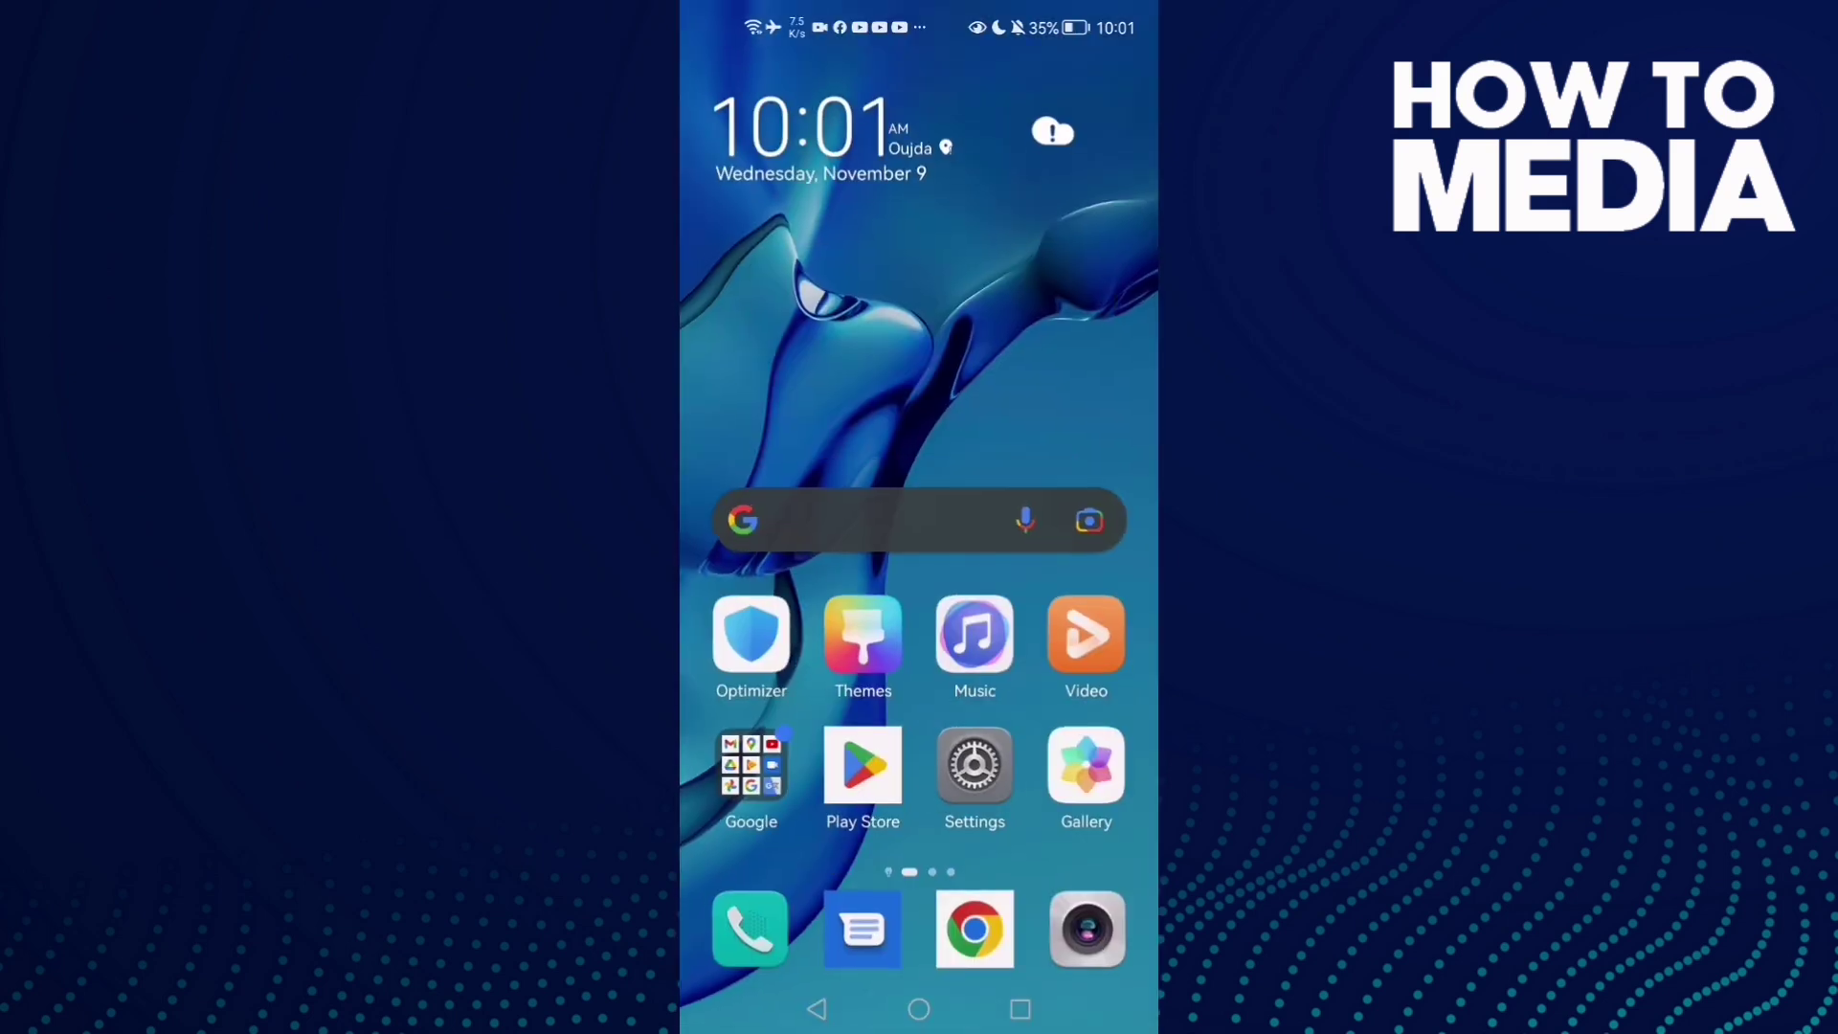